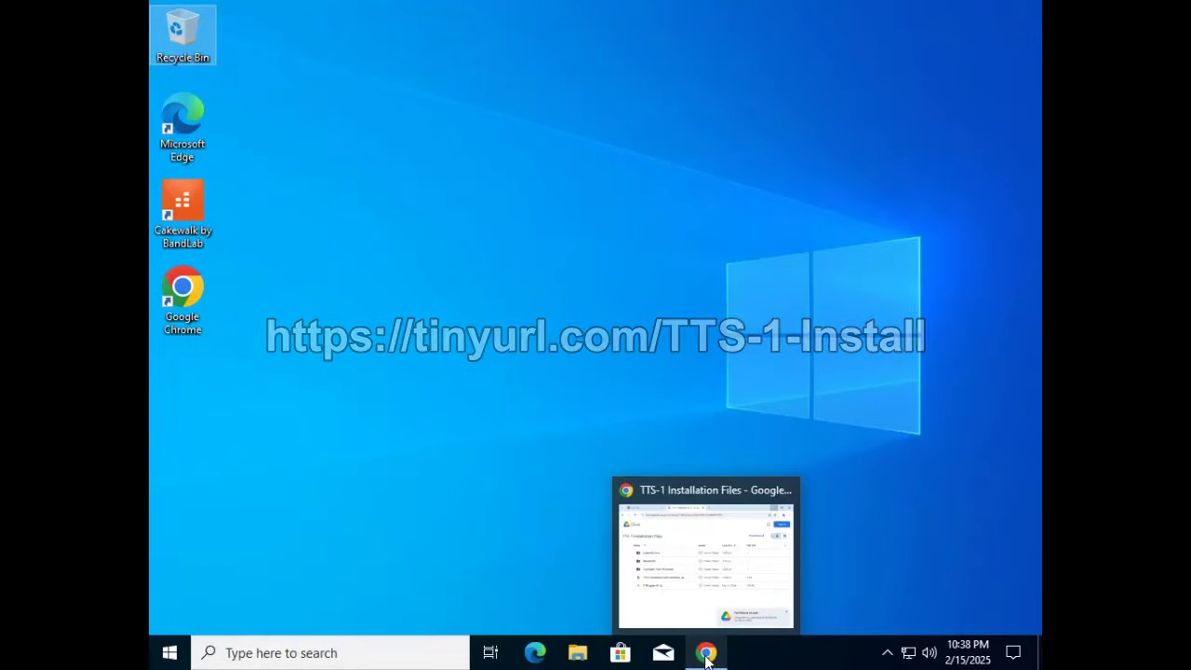
- Save the Drive folder to Downloads as 'TTS-1 Installation Files-20250216T063830Z-001.zip' and view Chrome's download history
left_click(640, 605)
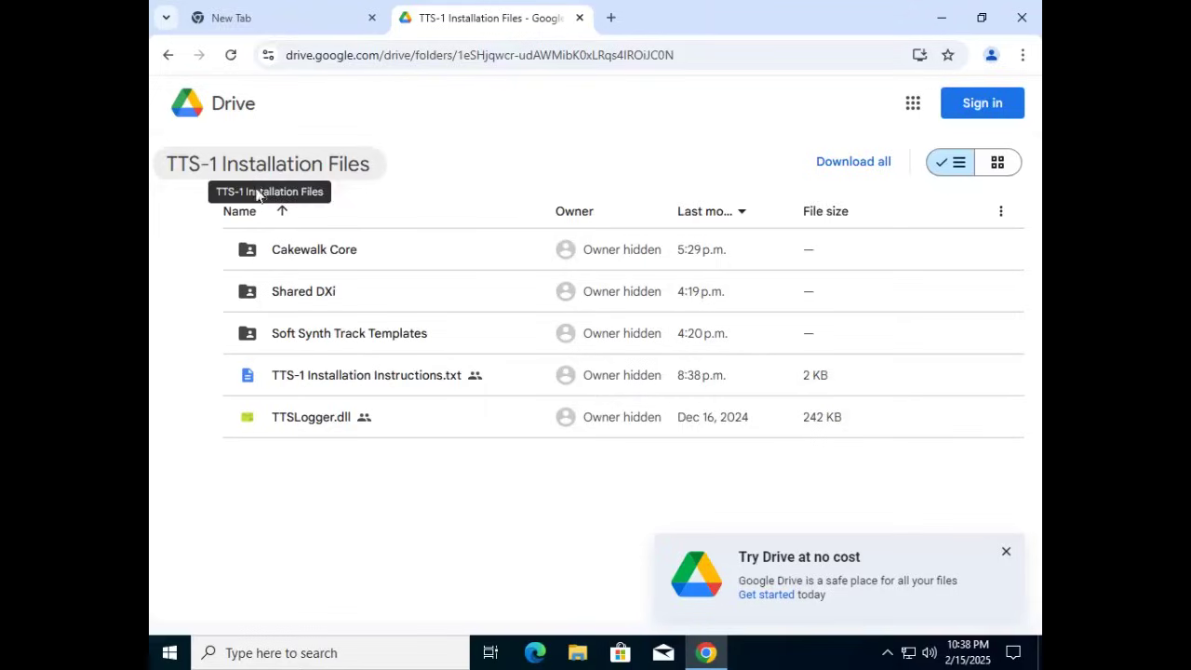
left_click(854, 162)
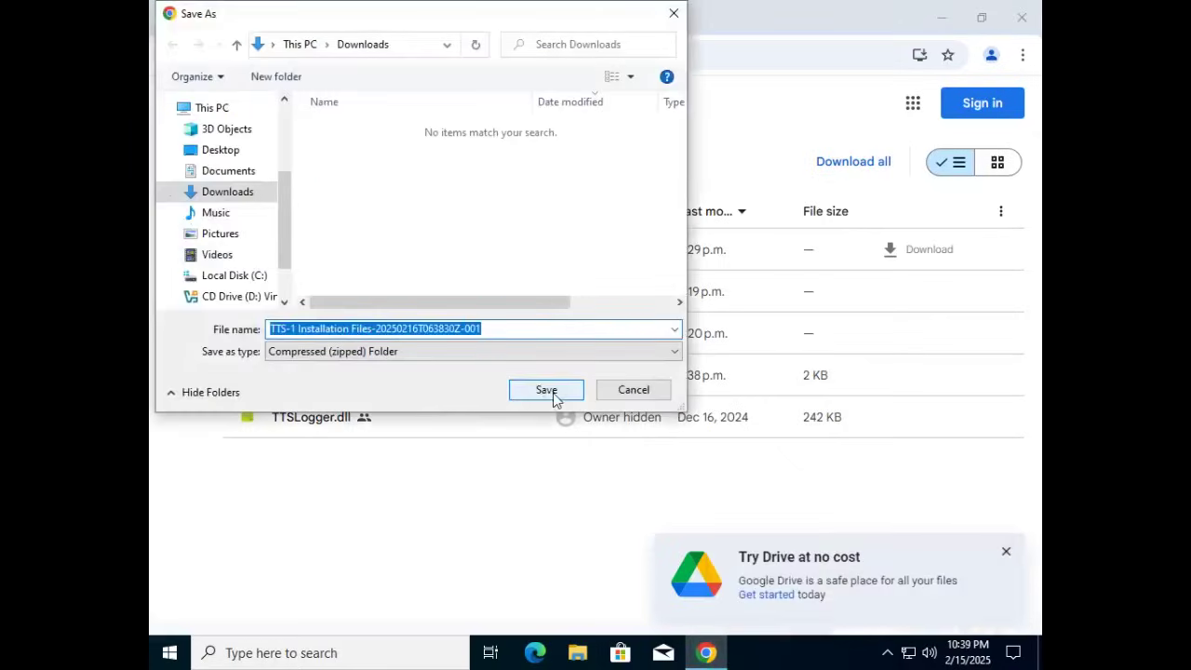
left_click(553, 393)
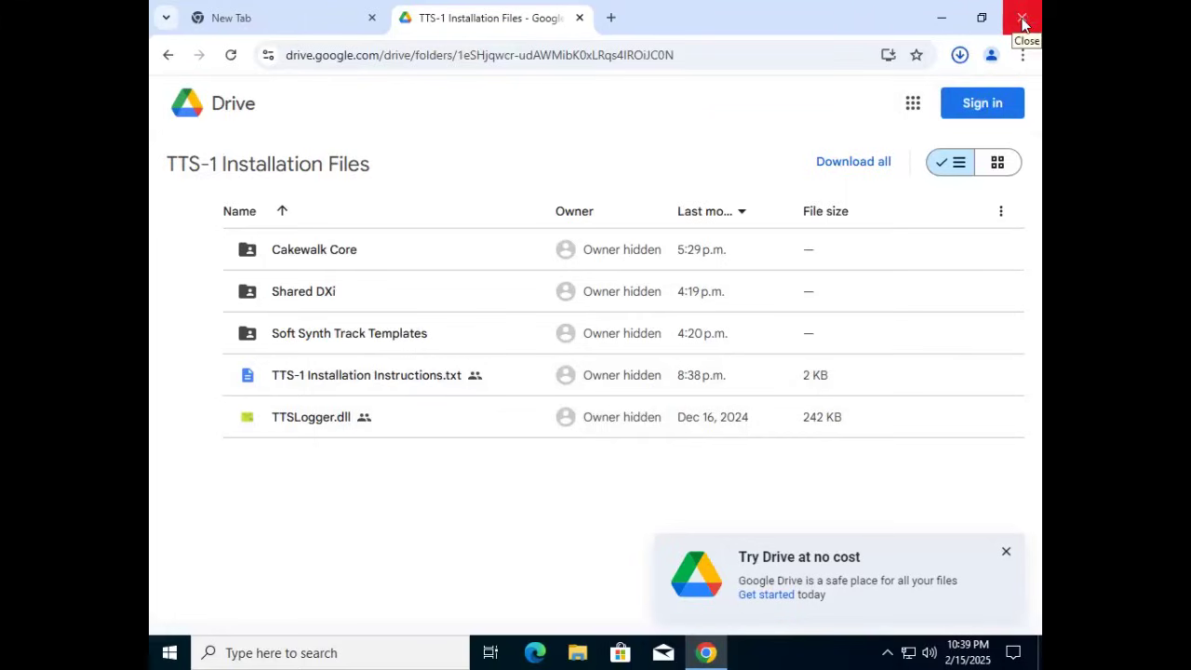
key("ctrl+j")
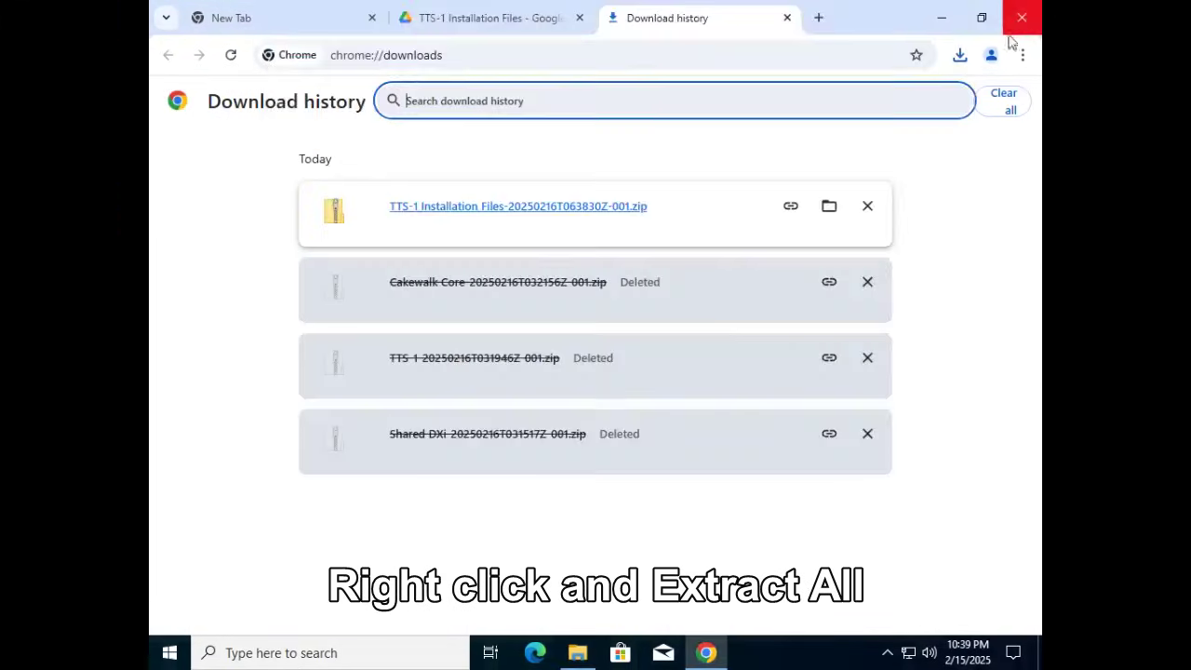
- Extract 'TTS-1 Installation Files-20250216T063830Z-001.zip' into its default folder in Downloads
left_click(1018, 20)
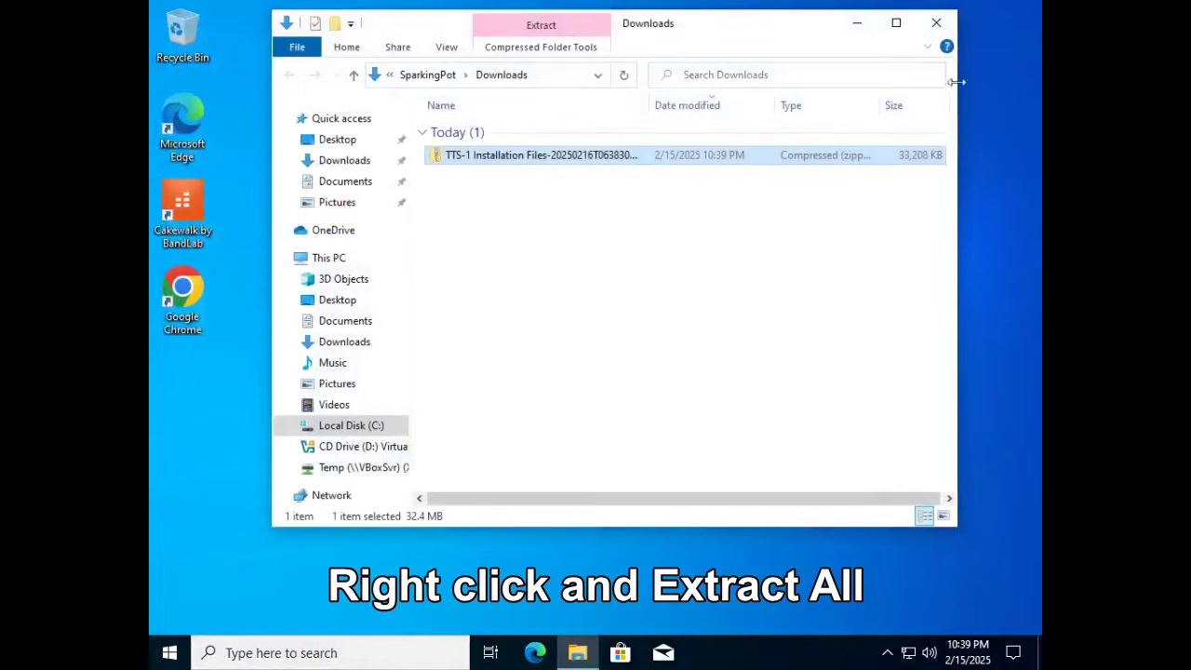
right_click(445, 159)
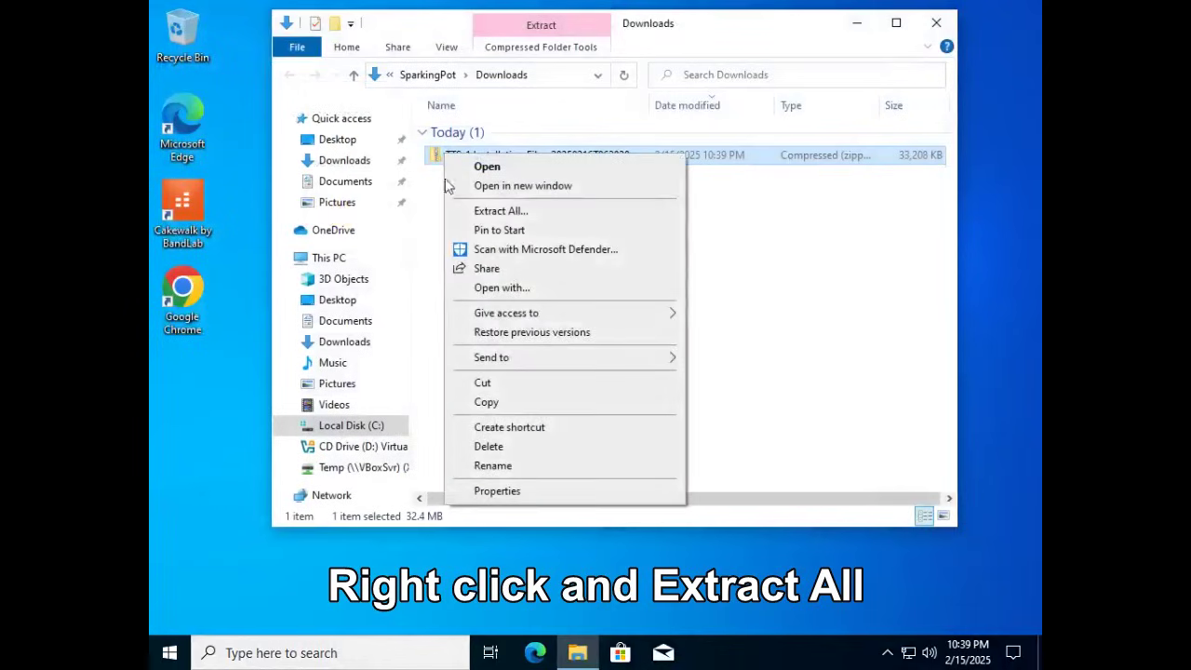
left_click(524, 214)
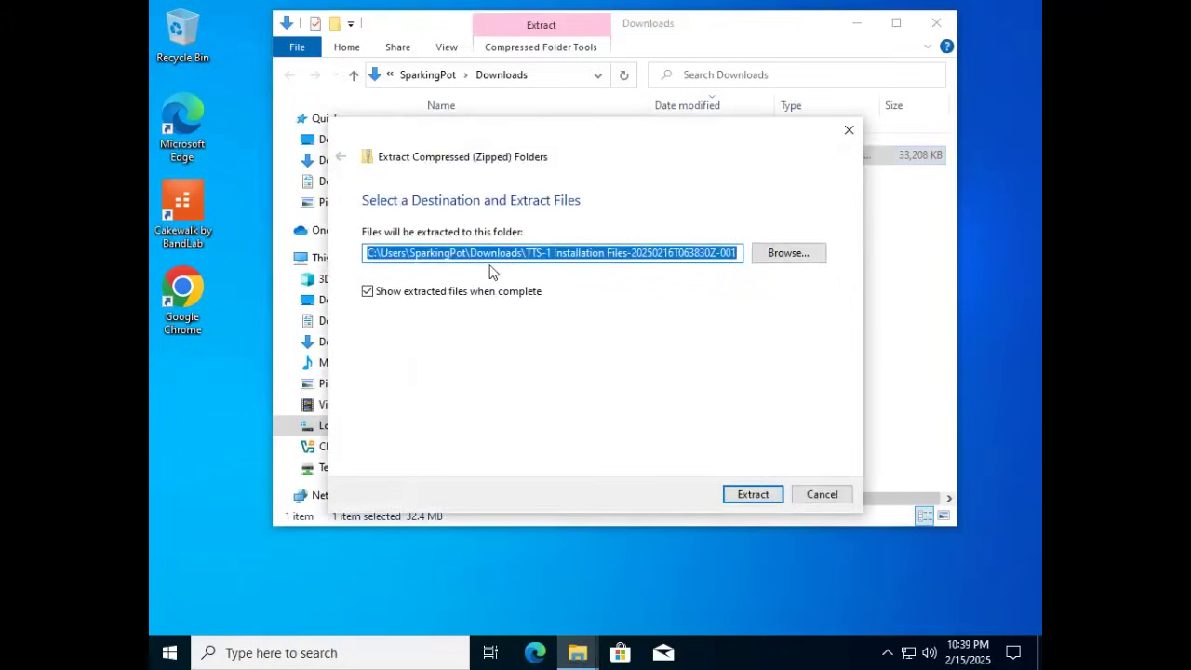
left_click(756, 496)
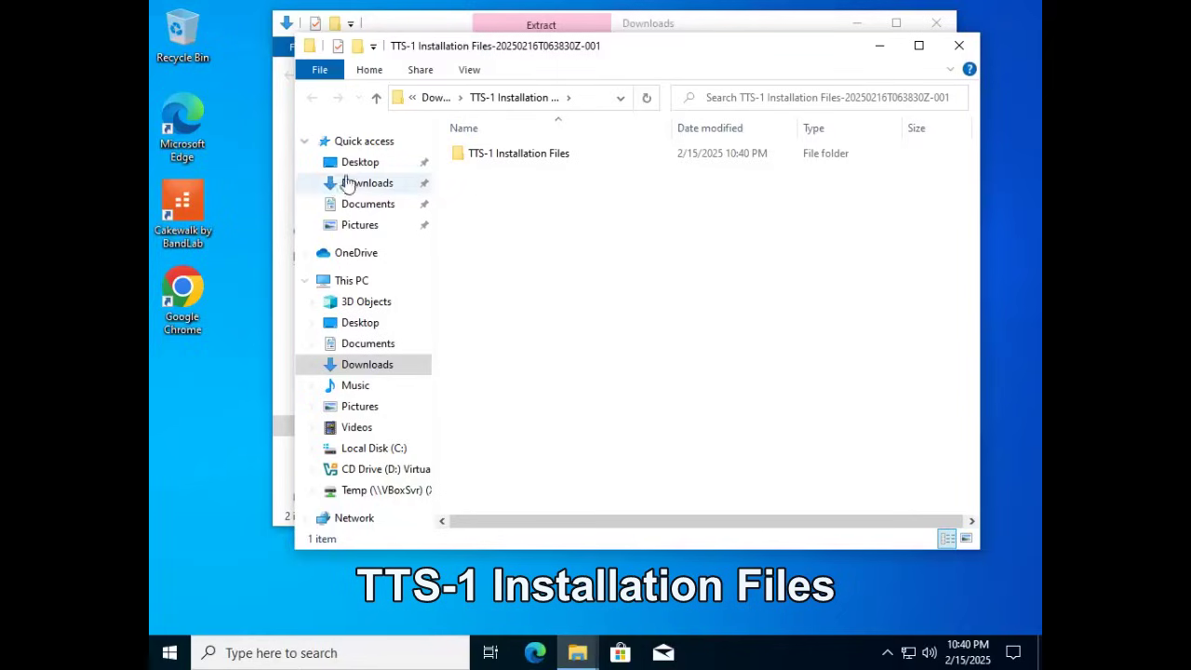
- Open the extracted TTS-1 Installation Files folder, and C:\Program Files\Cakewalk\Cakewalk Core in a second window
double_click(472, 156)
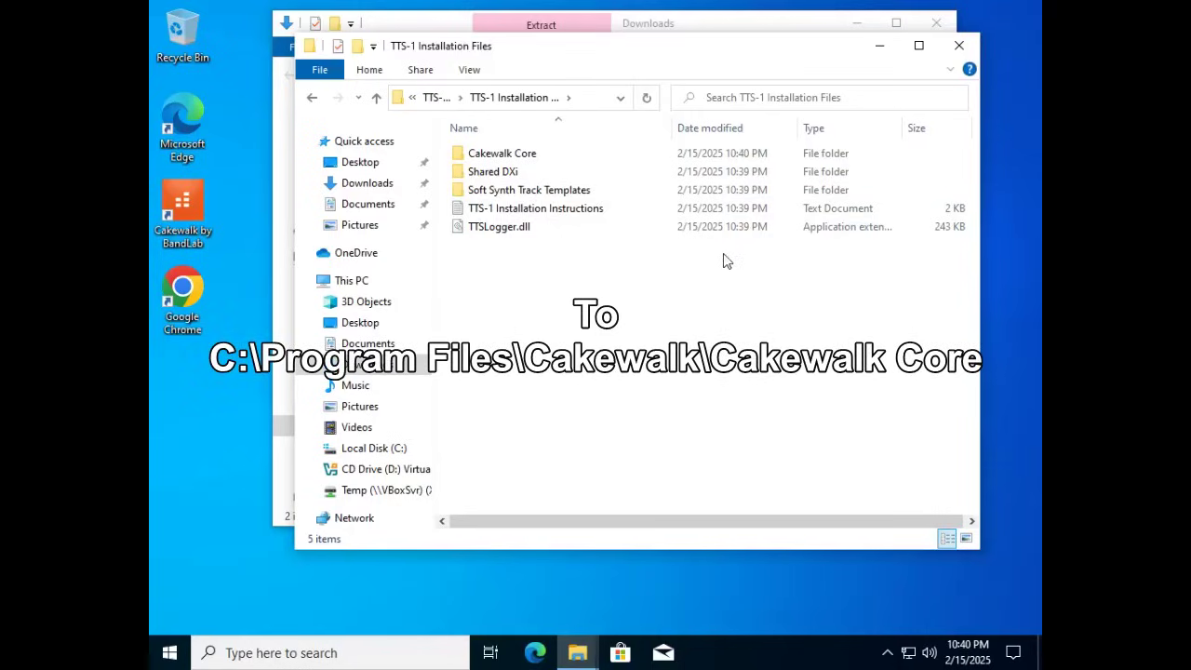
left_click_drag(528, 62, 501, 126)
left_click(759, 49)
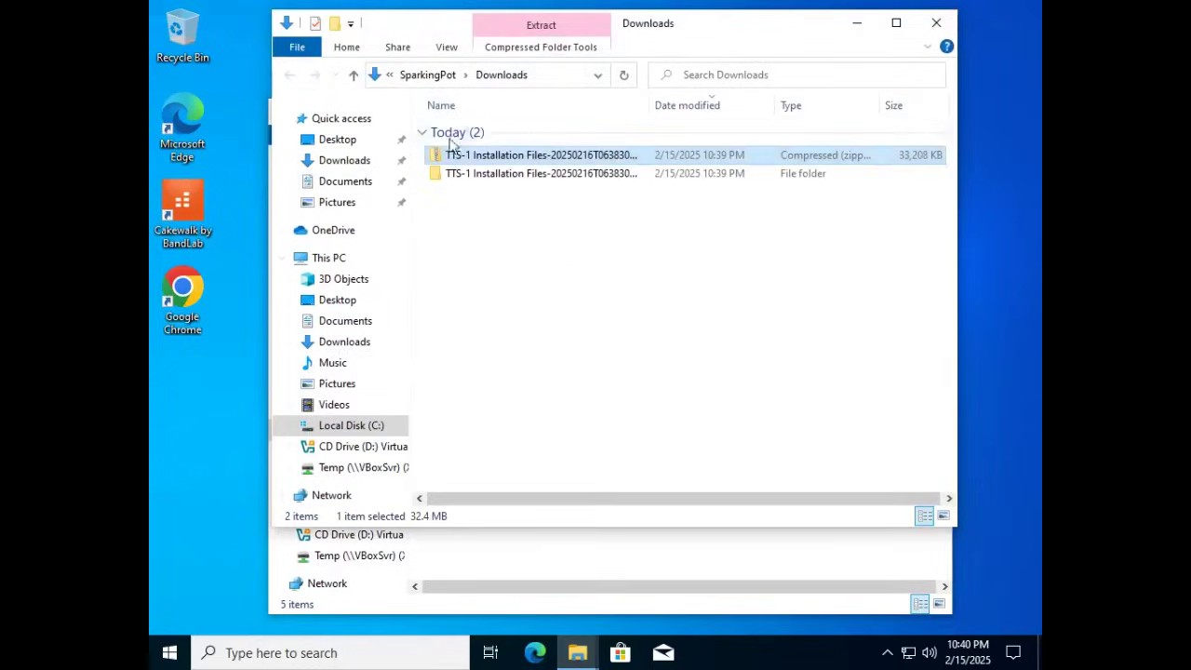
left_click(354, 430)
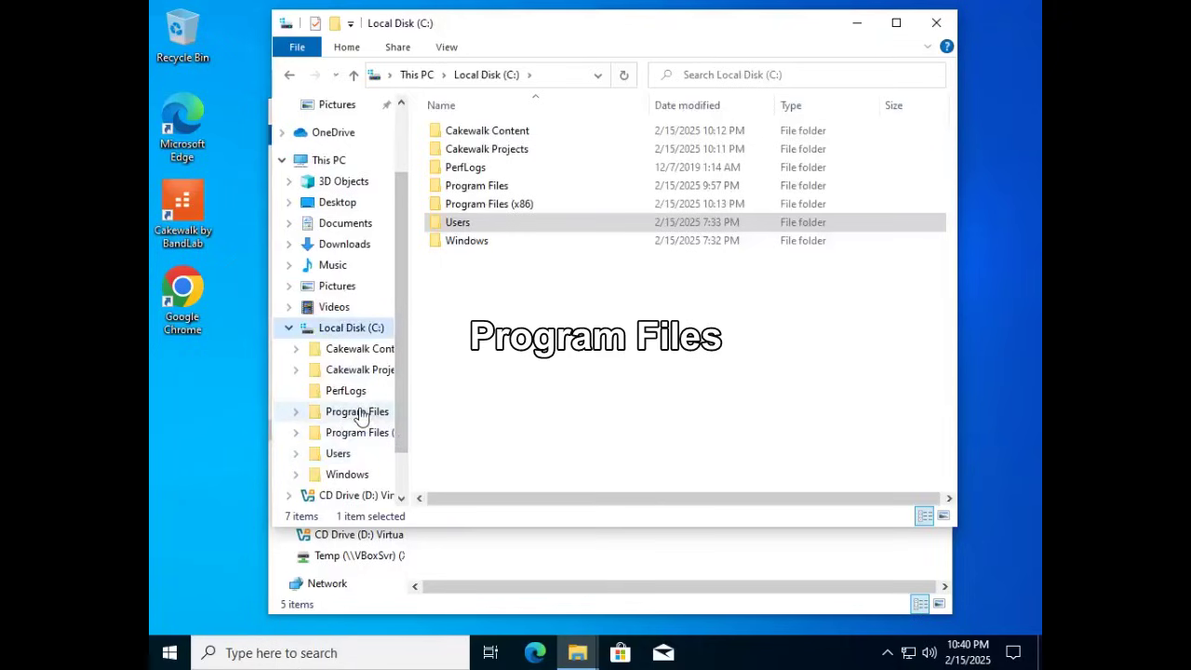
double_click(458, 187)
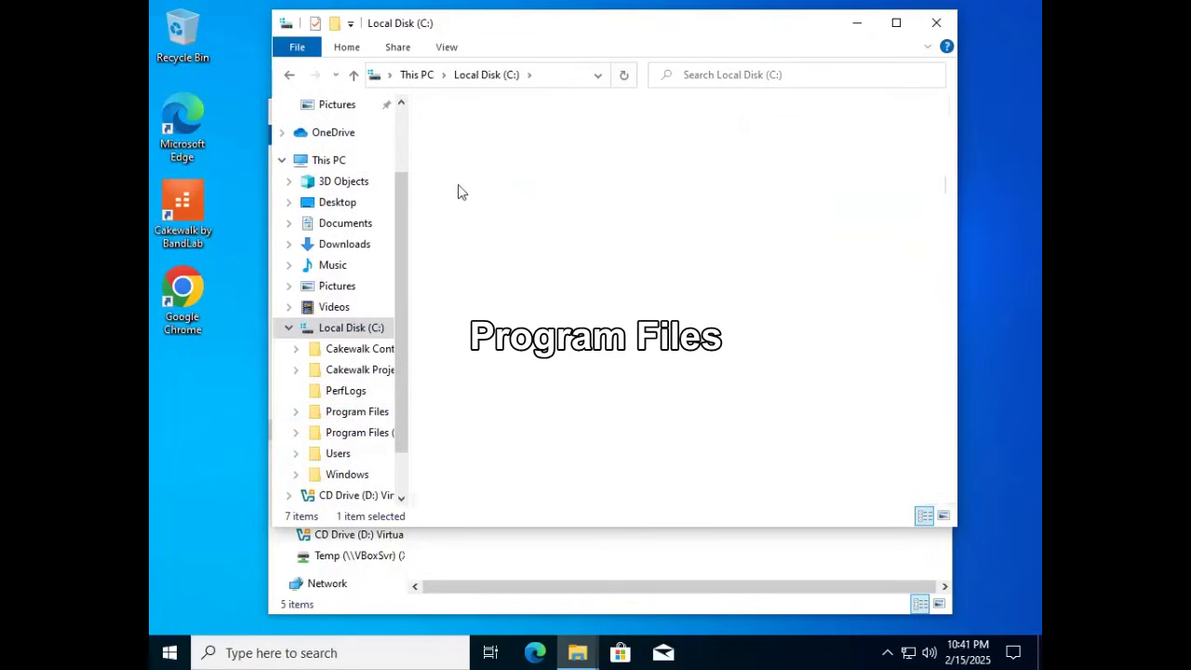
double_click(469, 130)
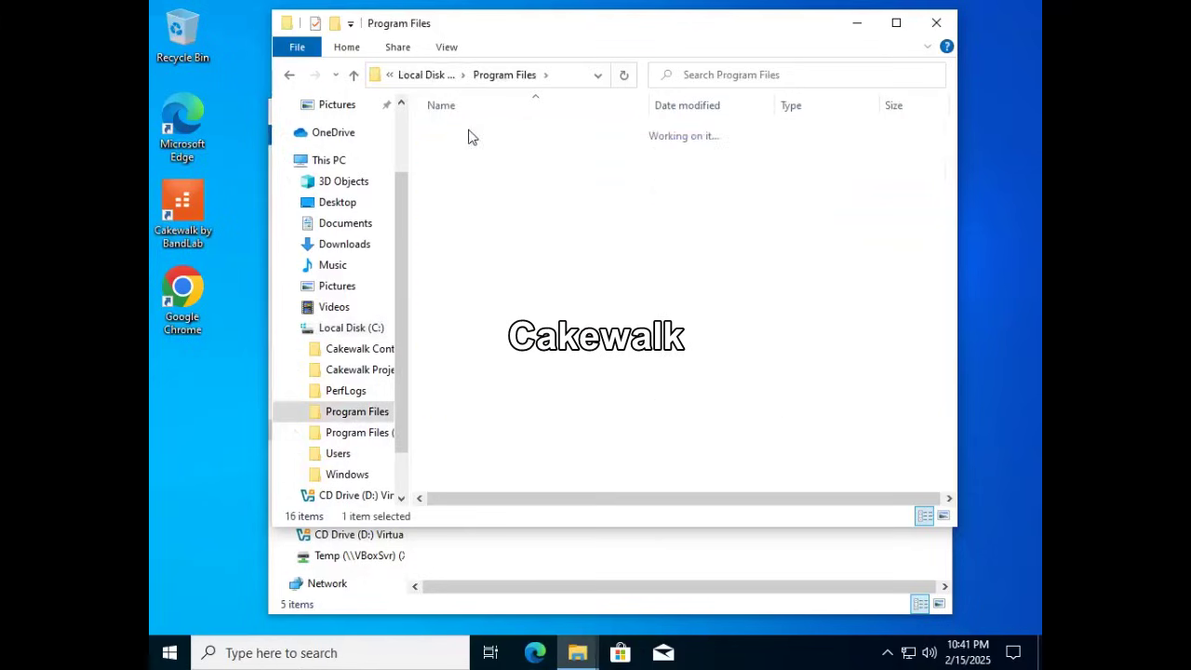
double_click(472, 130)
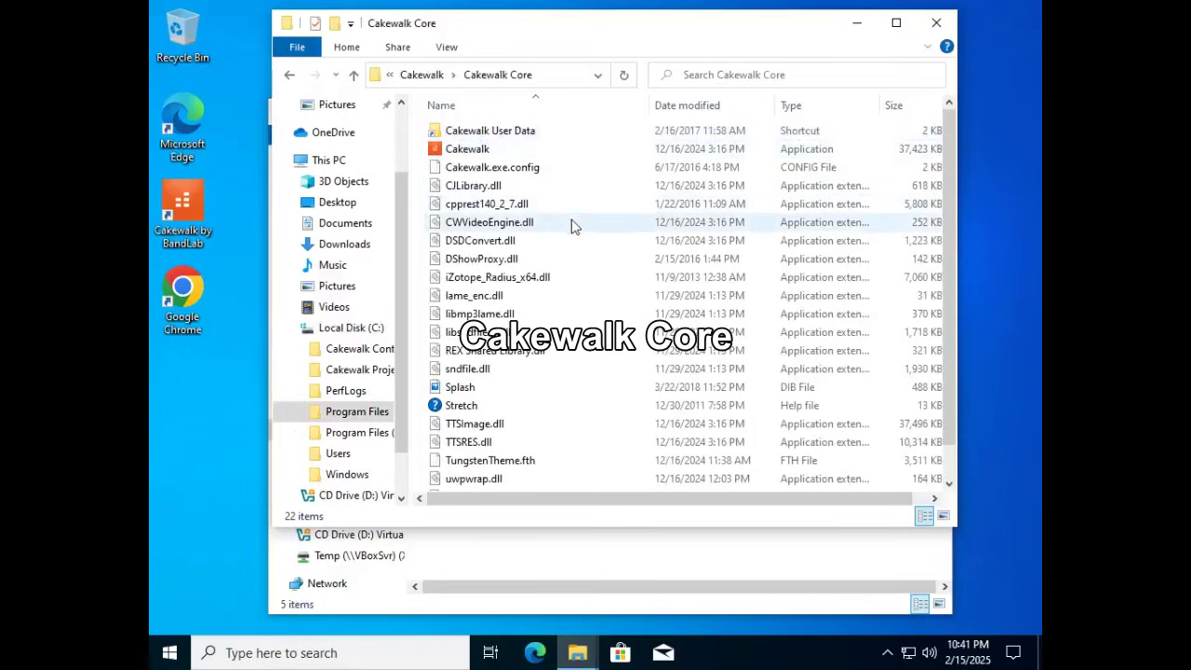
mouse_move(576, 228)
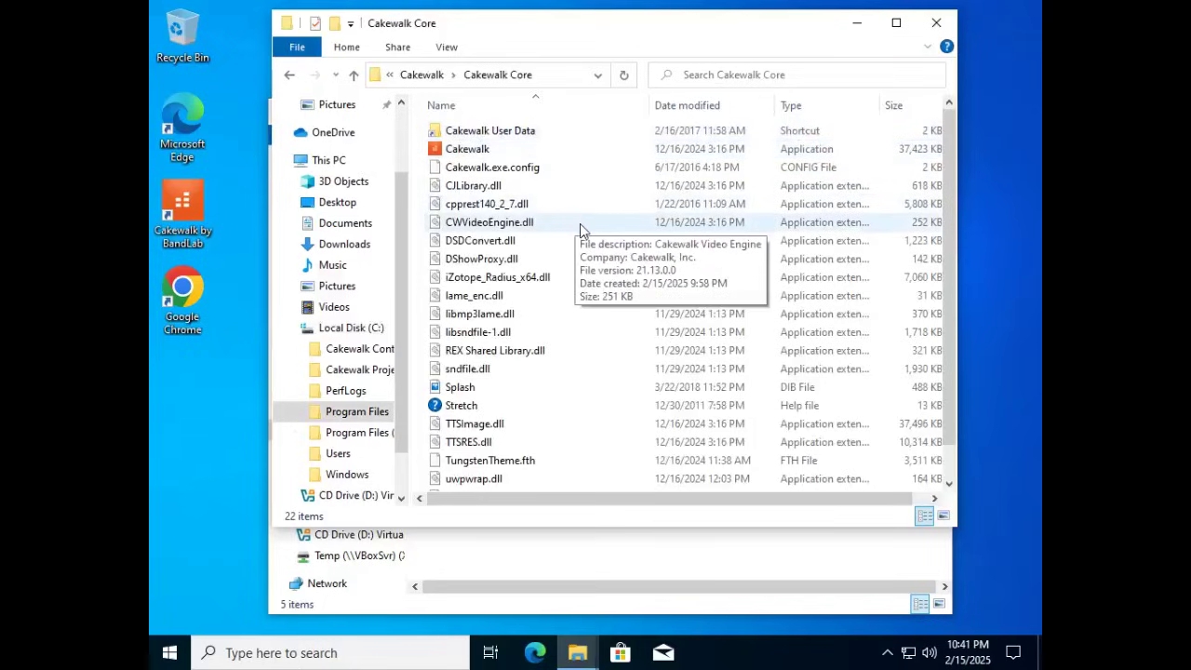
- Place the two Explorer windows side by side and open the installer's Cakewalk Core folder
left_click_drag(556, 28, 734, 114)
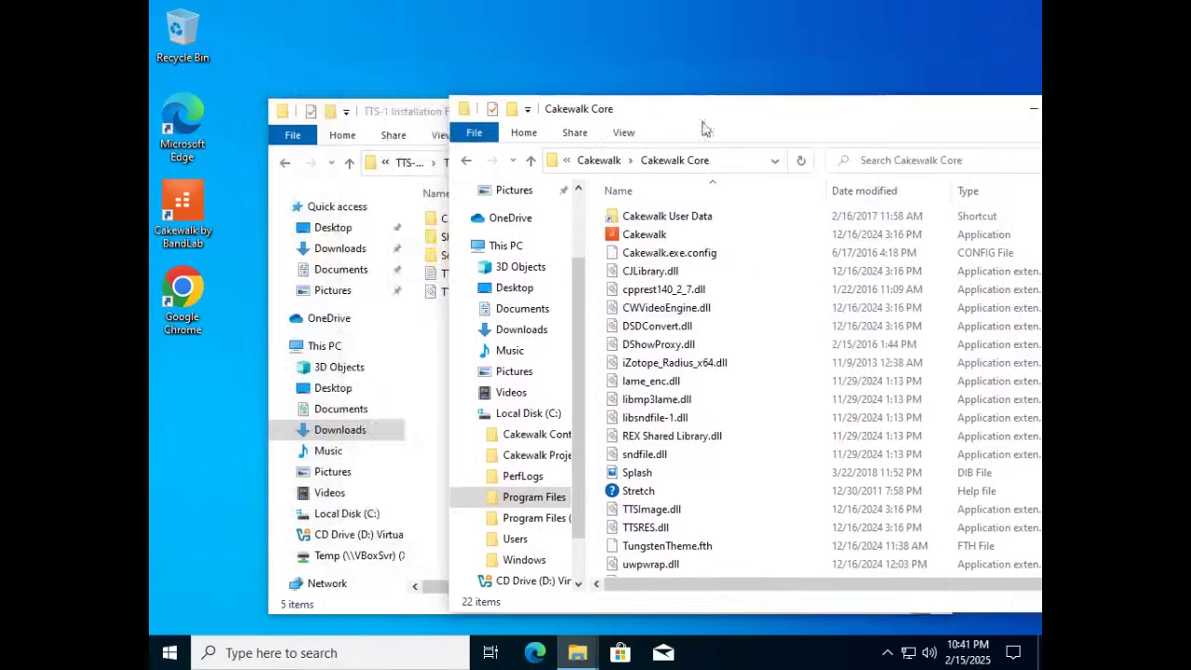
left_click_drag(417, 113, 301, 46)
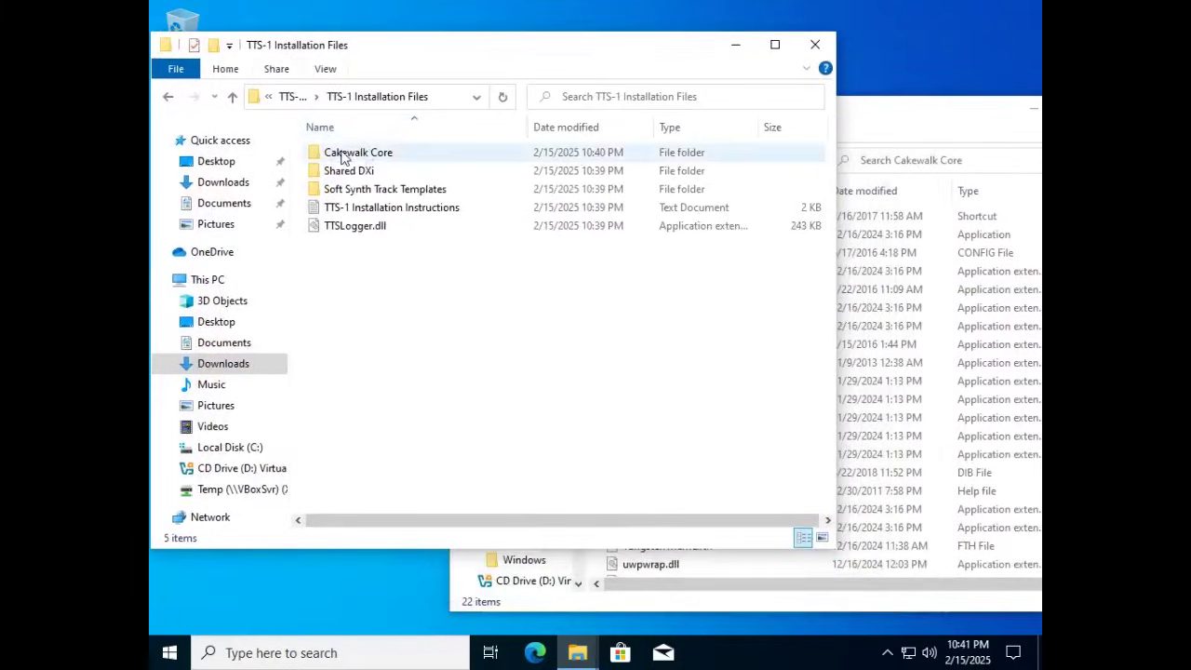
double_click(342, 152)
- Move the four DLLs into Cakewalk's Cakewalk Core, skipping existing files and granting administrator permission
left_click(357, 156)
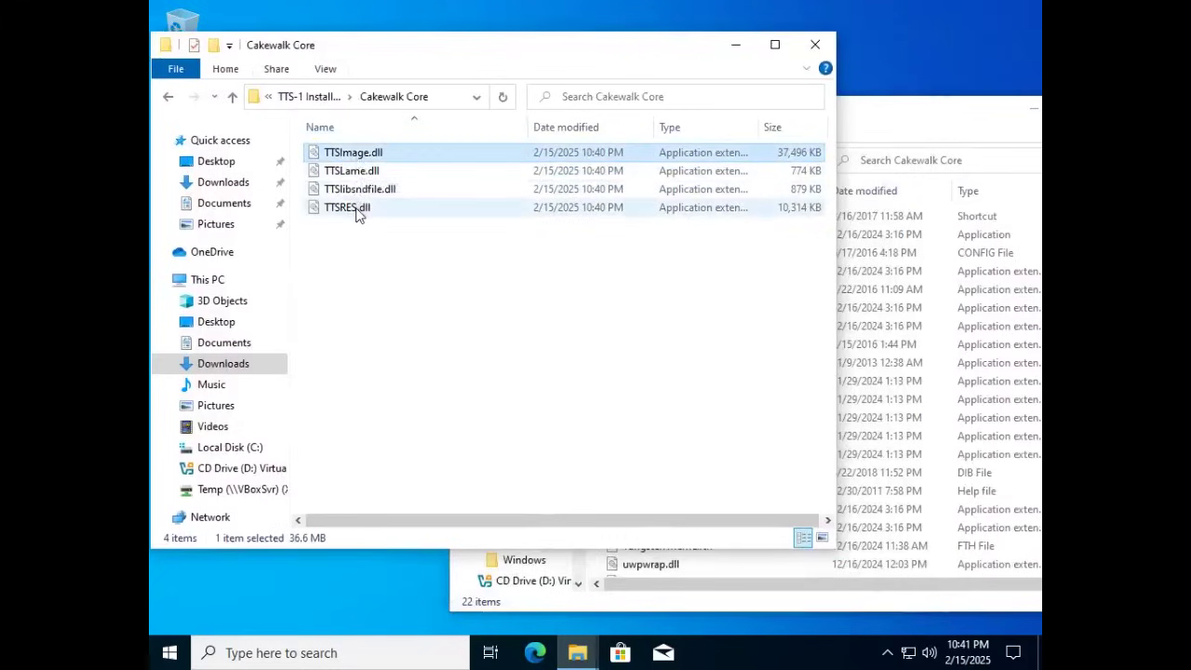
left_click(357, 214, "shift")
left_click_drag(362, 192, 913, 330)
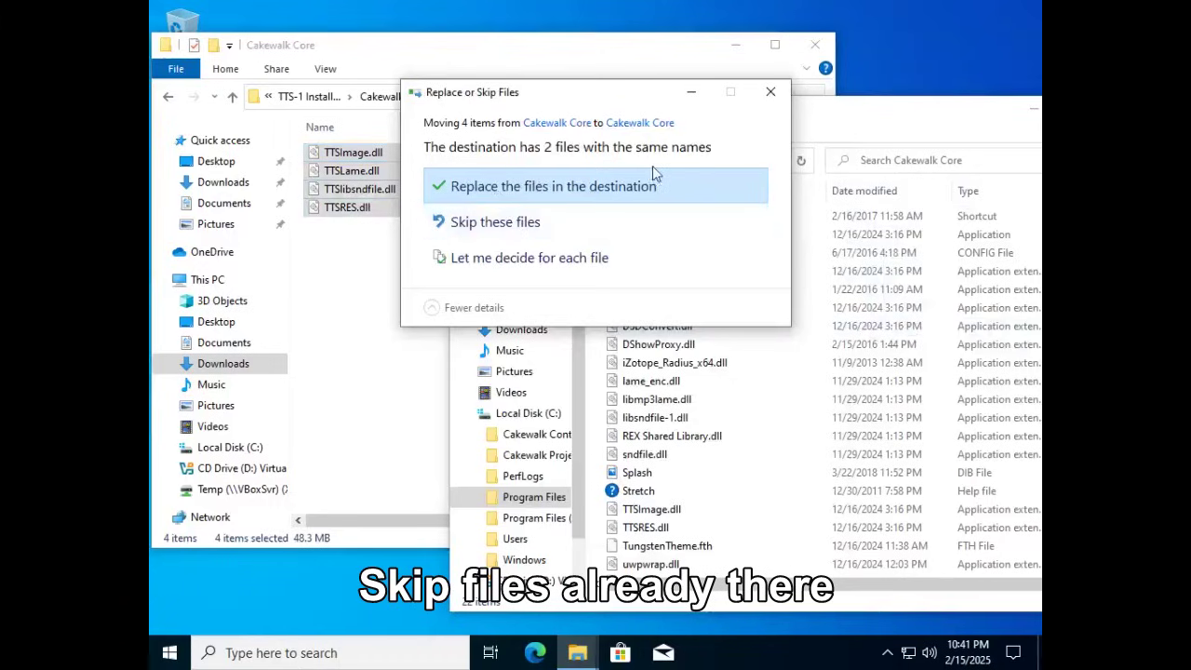
left_click(484, 223)
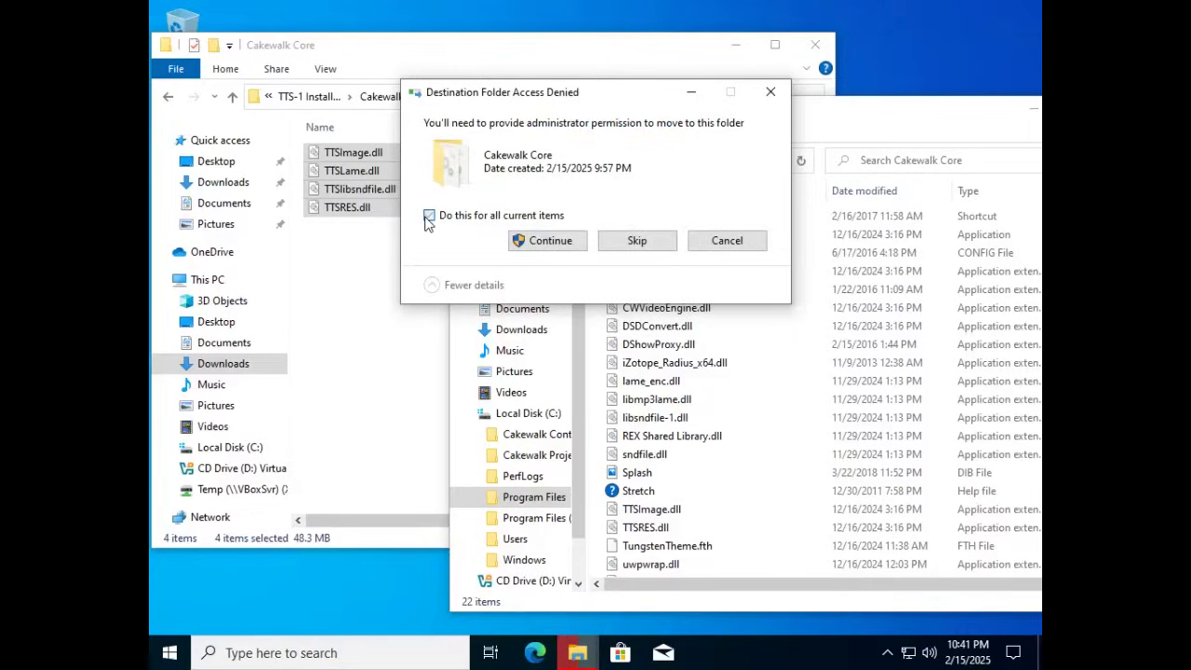
left_click(547, 242)
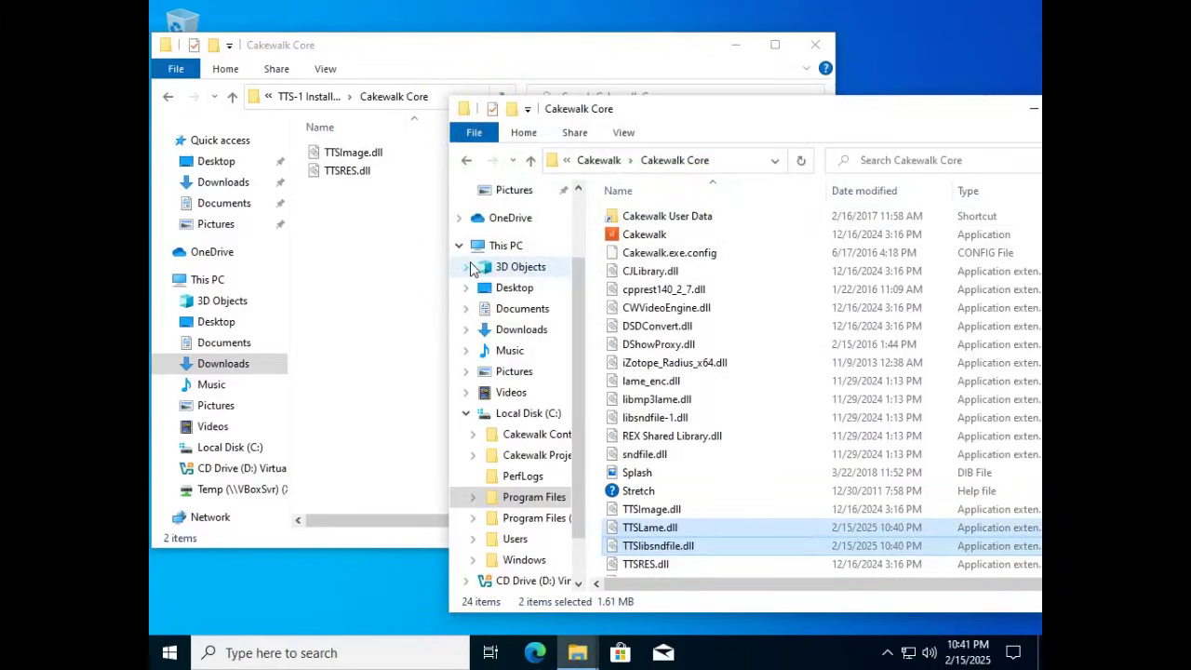
- Open the installer's Shared DXi folder, and C:\Program Files\Cakewalk\Shared DXi in the other window
left_click(325, 105)
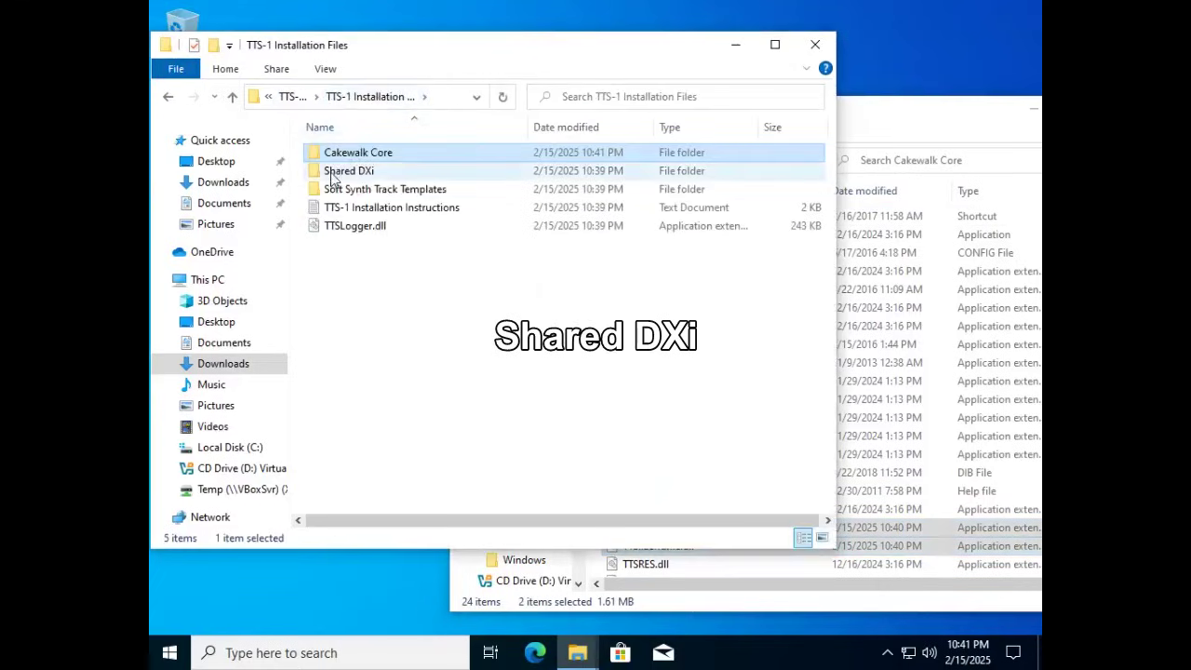
double_click(349, 171)
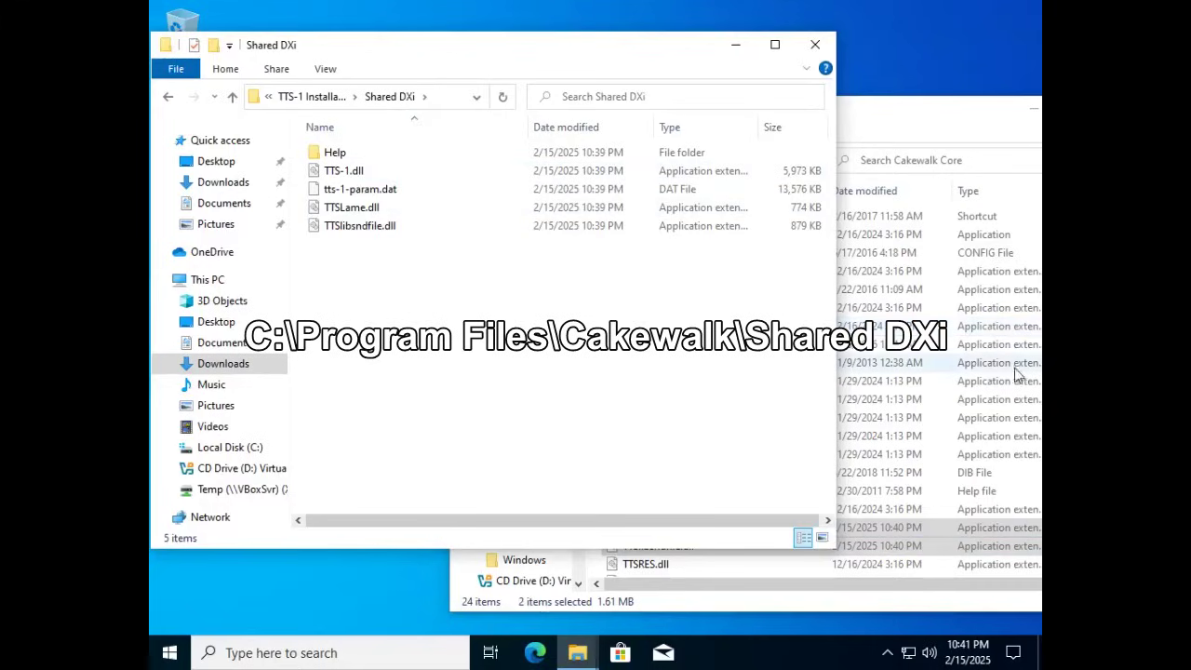
left_click(901, 132)
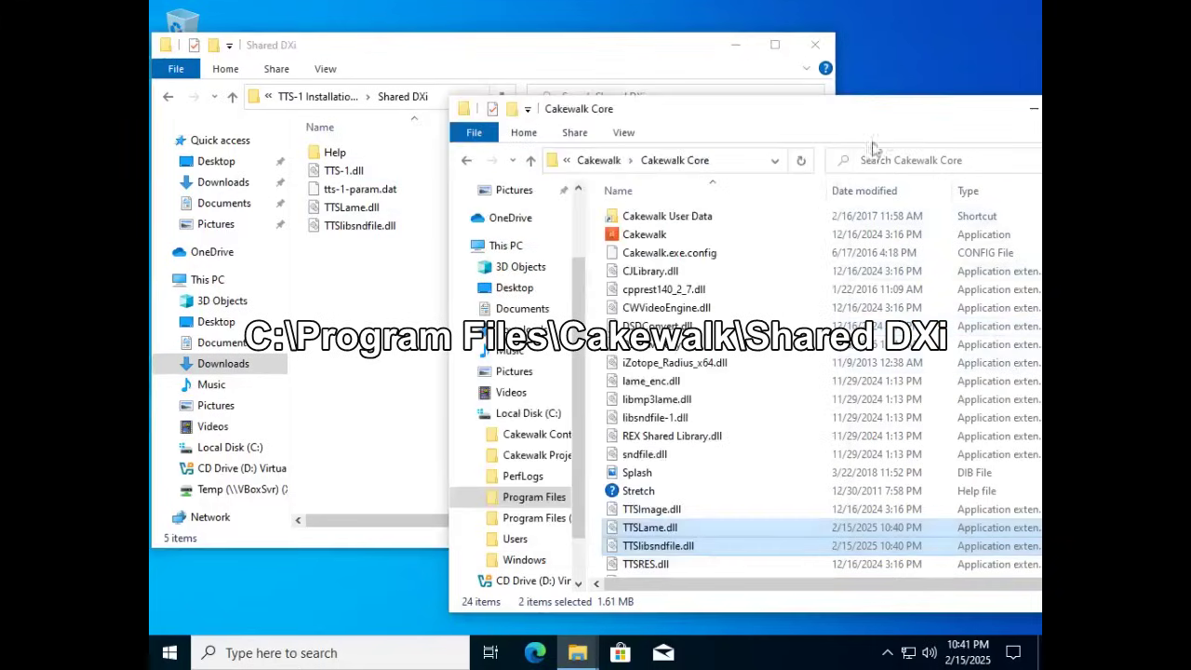
left_click(601, 163)
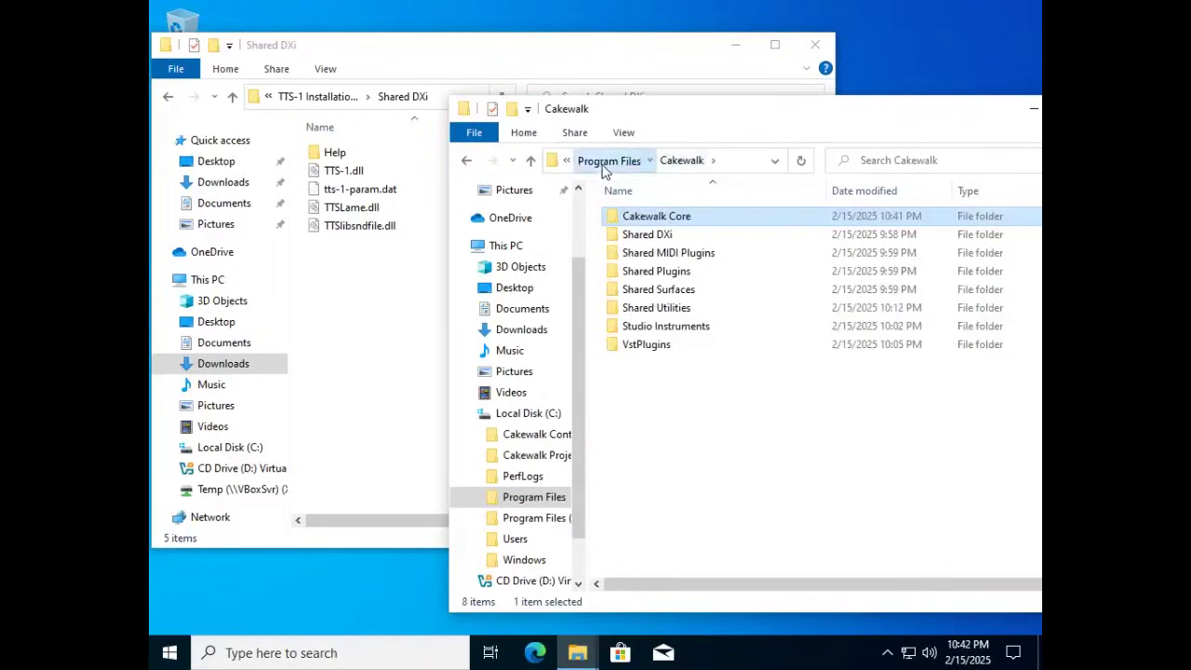
left_click(605, 163)
left_click(603, 164)
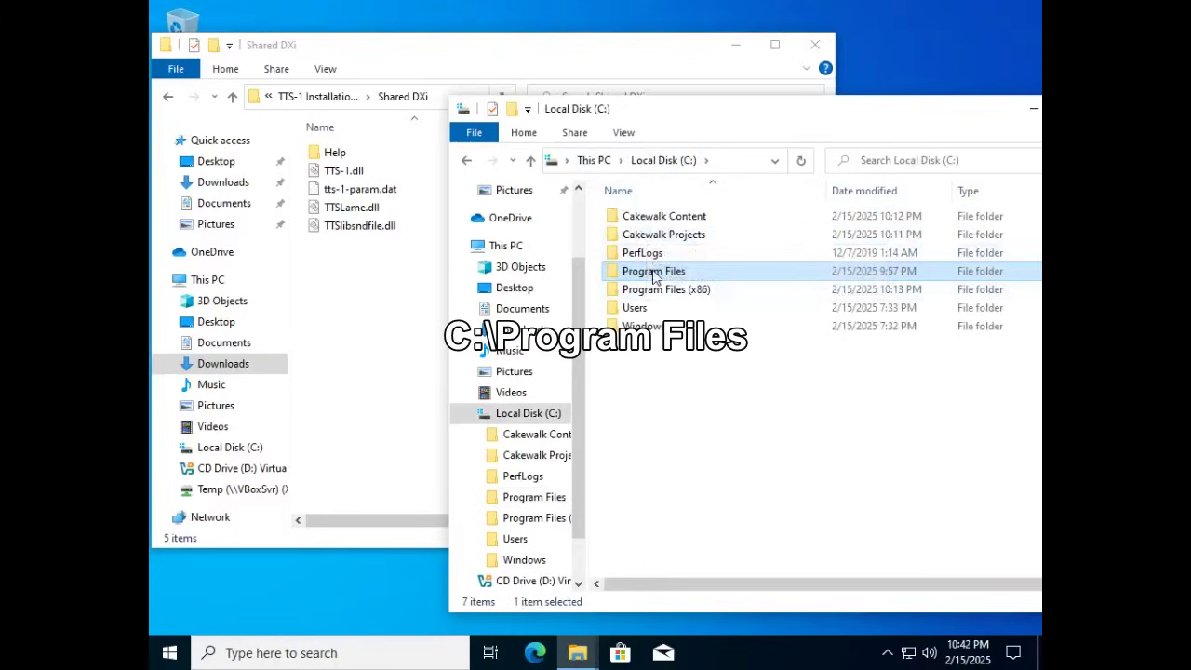
double_click(654, 273)
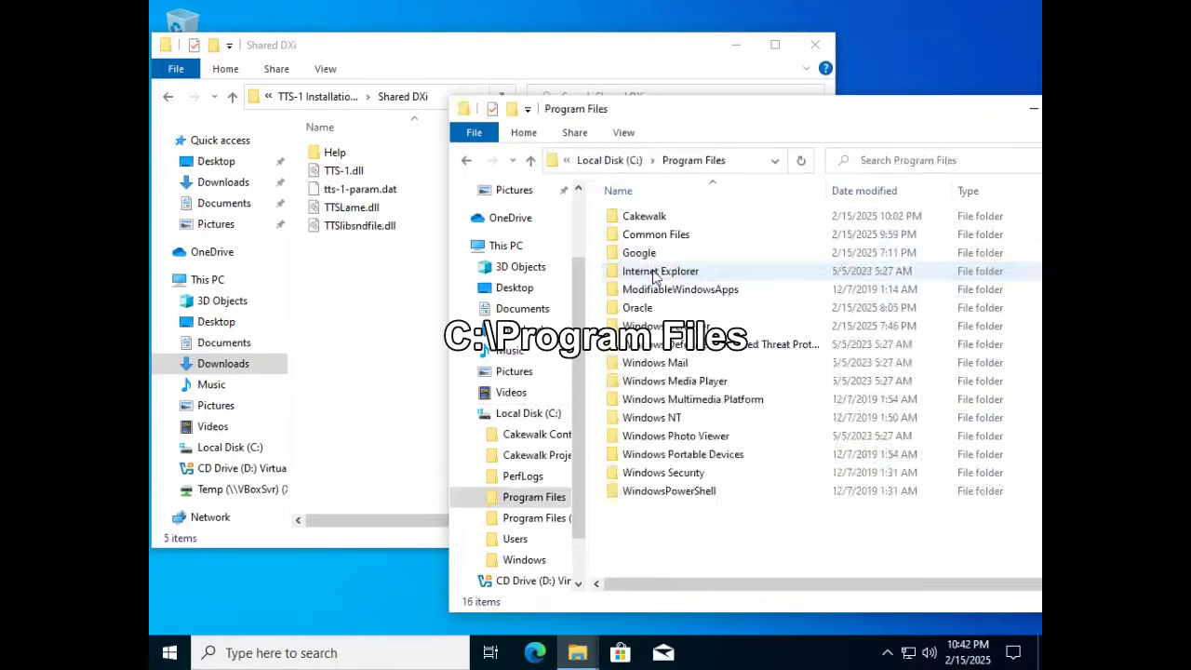
left_click(649, 219)
double_click(648, 220)
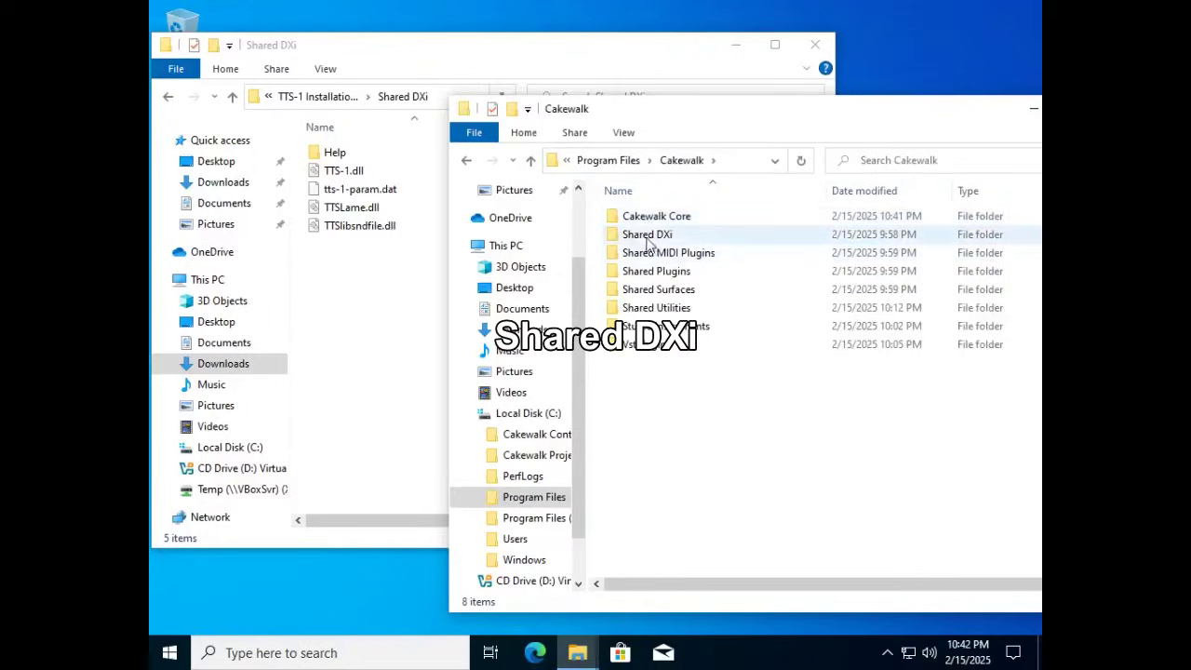
left_click(649, 238)
double_click(648, 238)
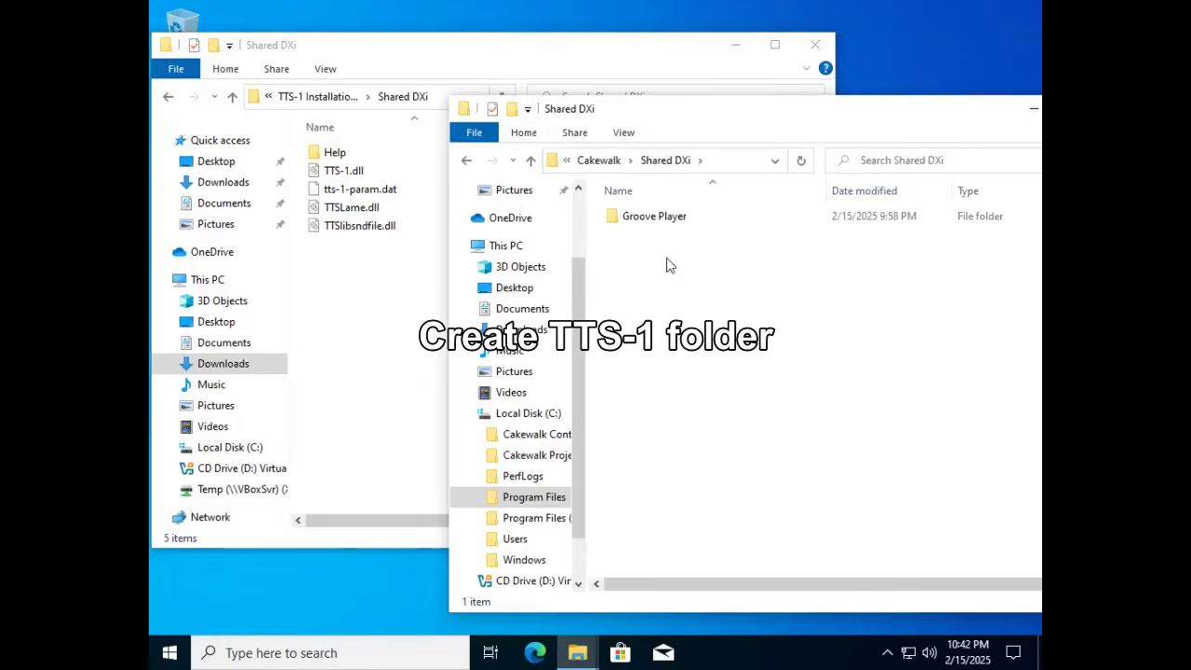
- Add a new folder named 'TTS-1' under Program Files\Cakewalk\Shared DXi and open it
right_click(667, 246)
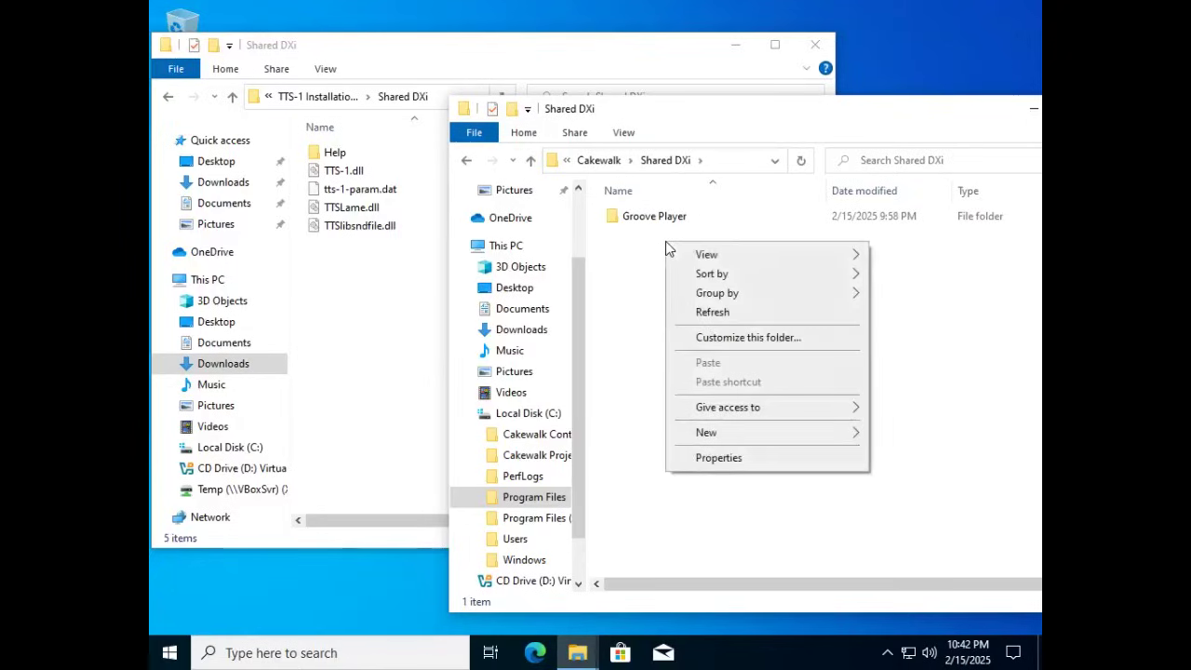
mouse_move(709, 431)
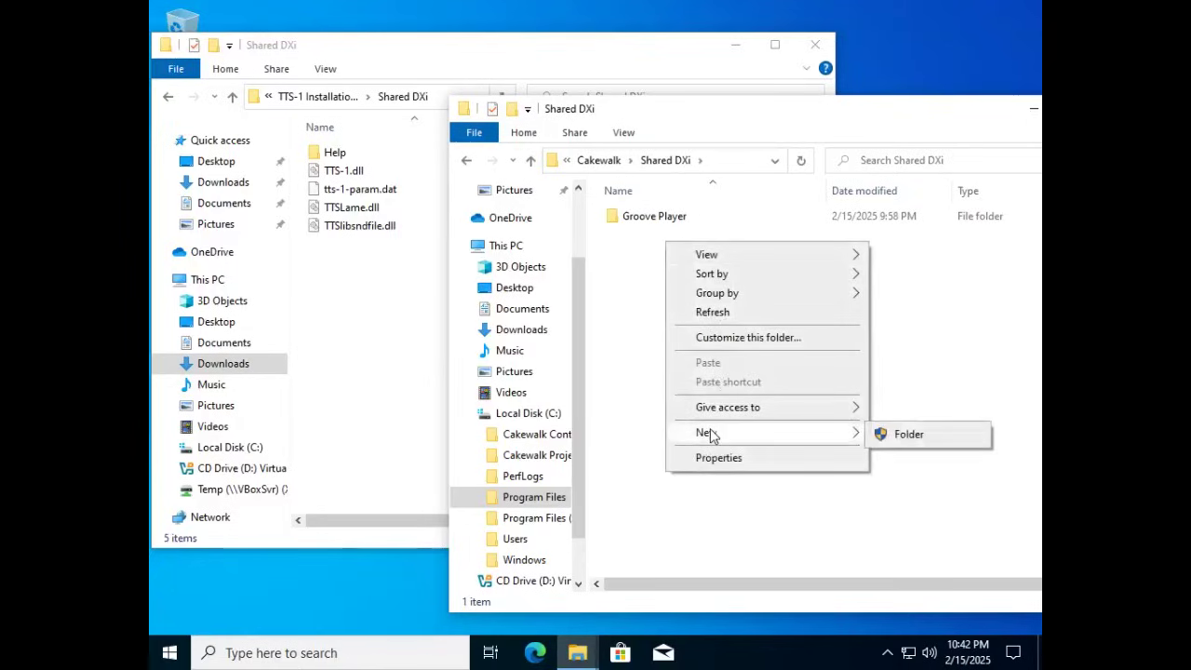
left_click(899, 438)
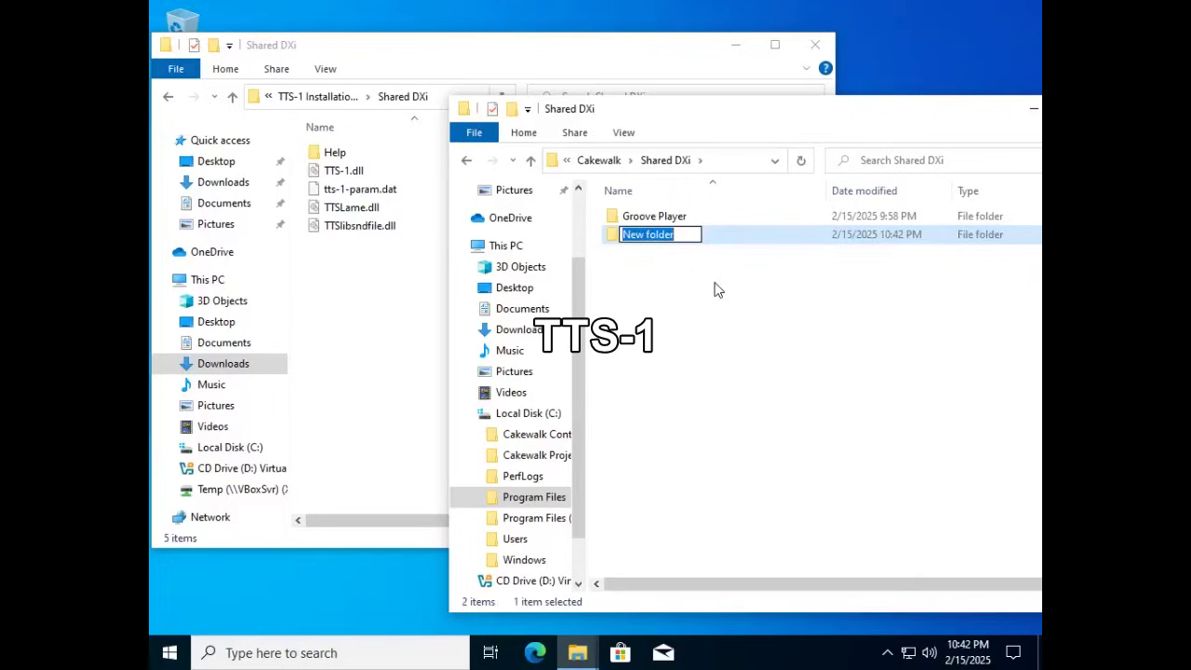
type("TTS")
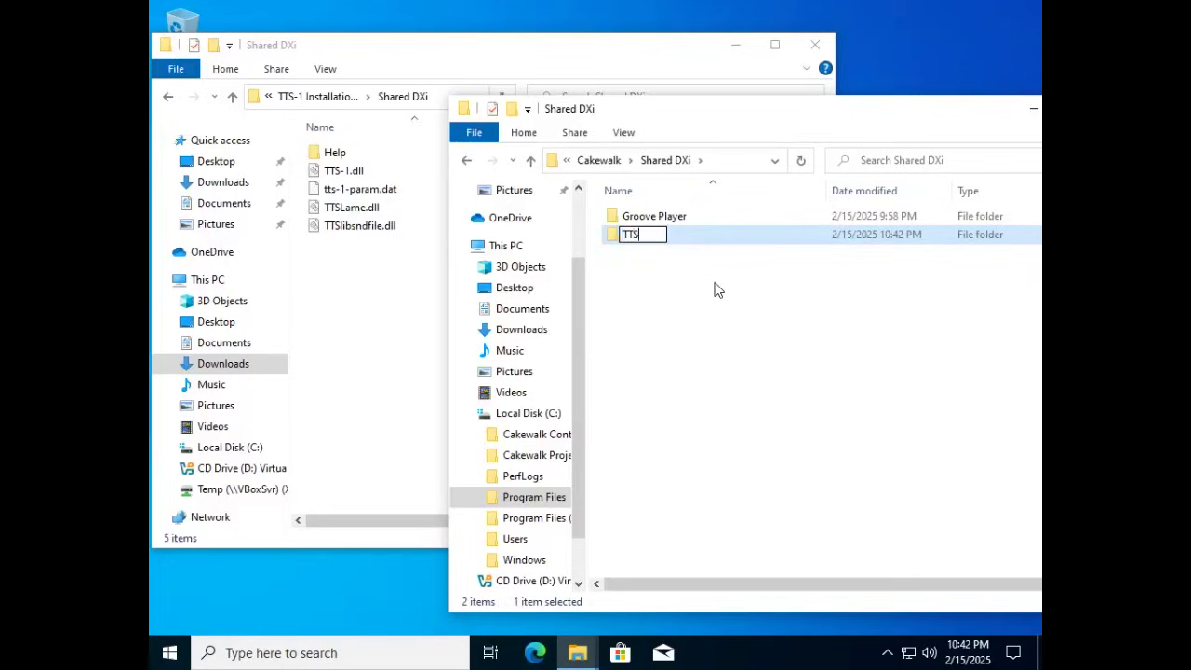
type("-1")
left_click(725, 239)
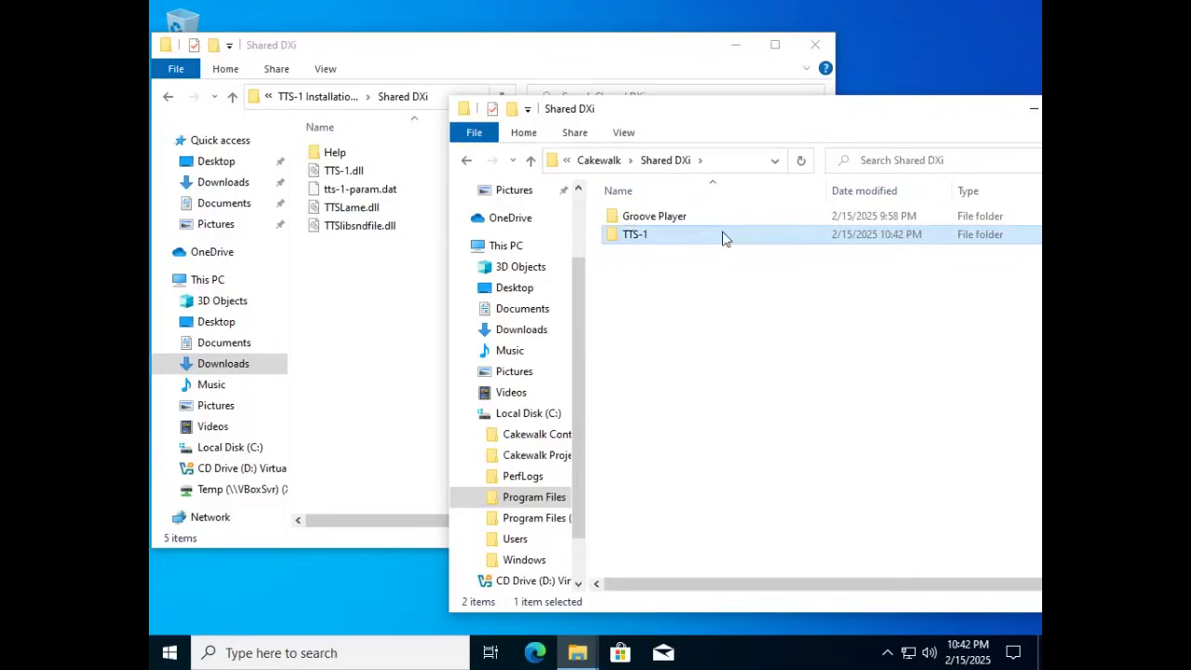
double_click(610, 236)
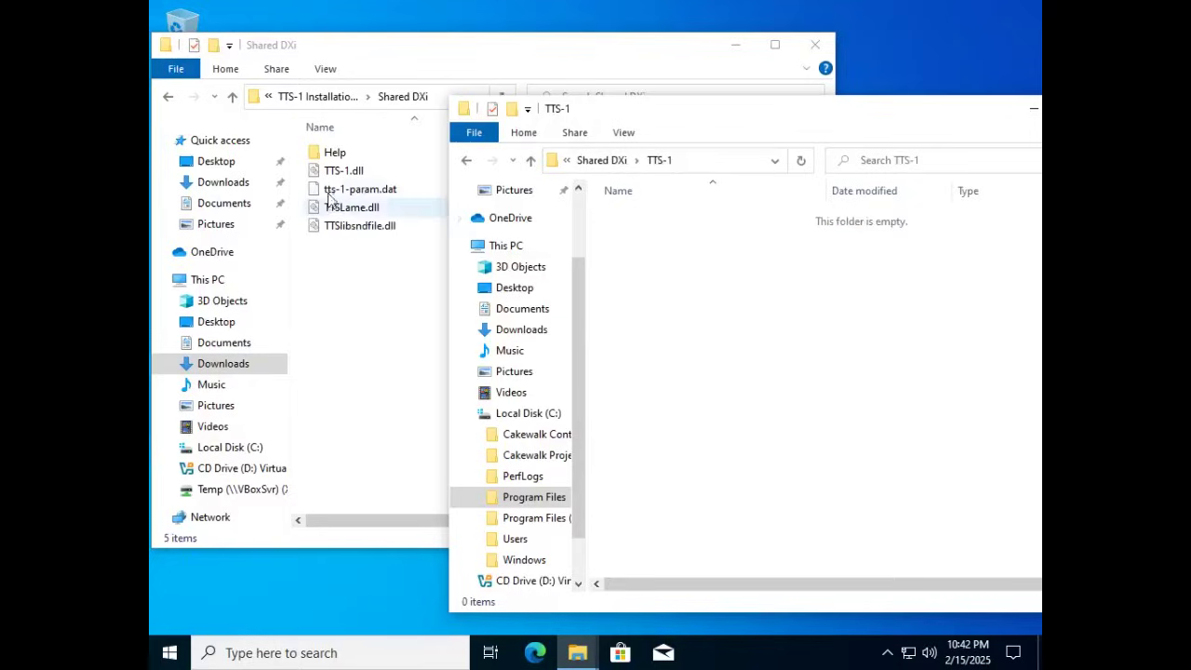
- Move Help, TTS-1.dll, tts-1-param.dat, TTSLame.dll and TTSlibsndfile.dll into the TTS-1 folder with administrator permission
left_click(334, 152)
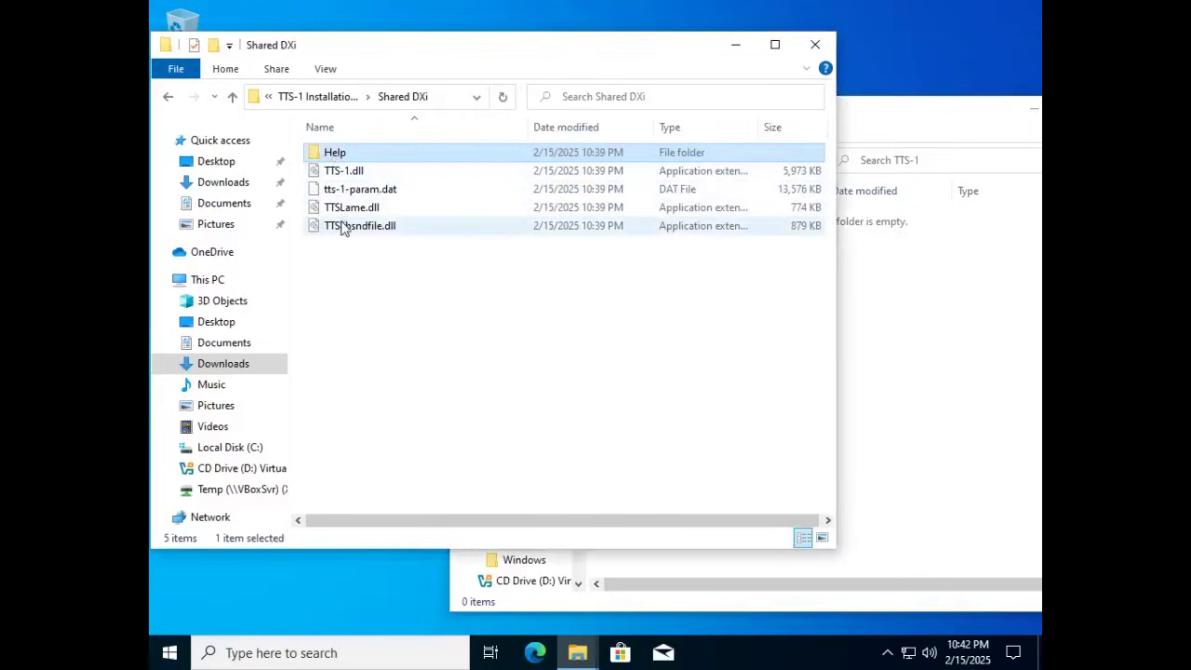
left_click(345, 231, "shift")
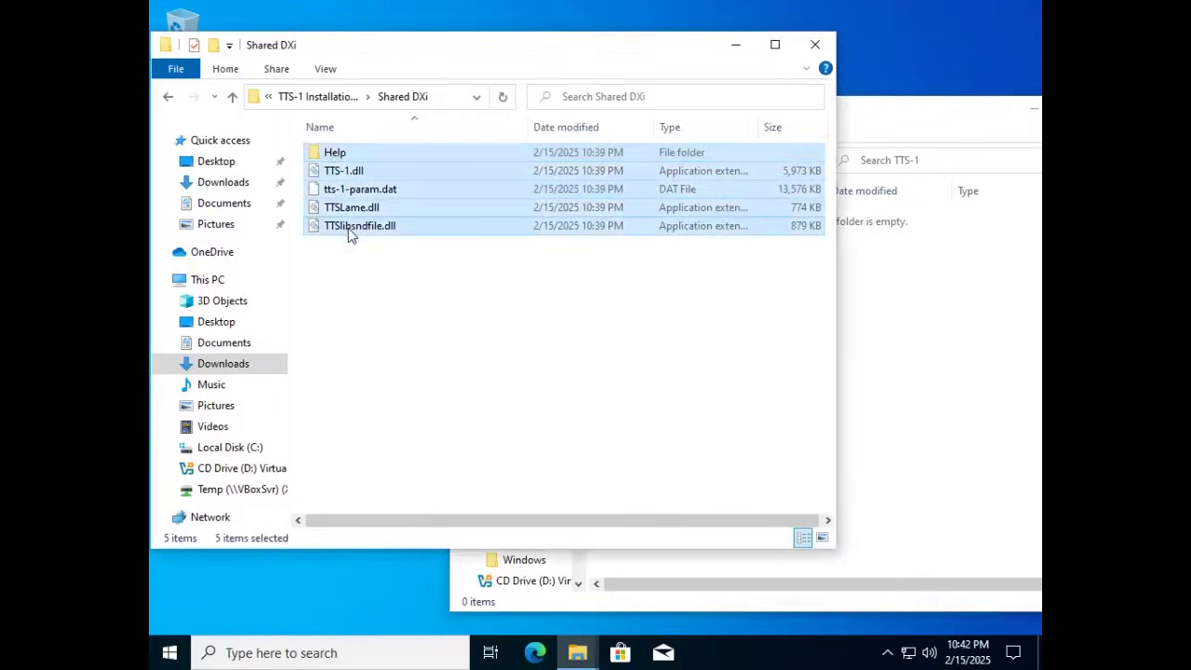
left_click_drag(346, 233, 907, 341)
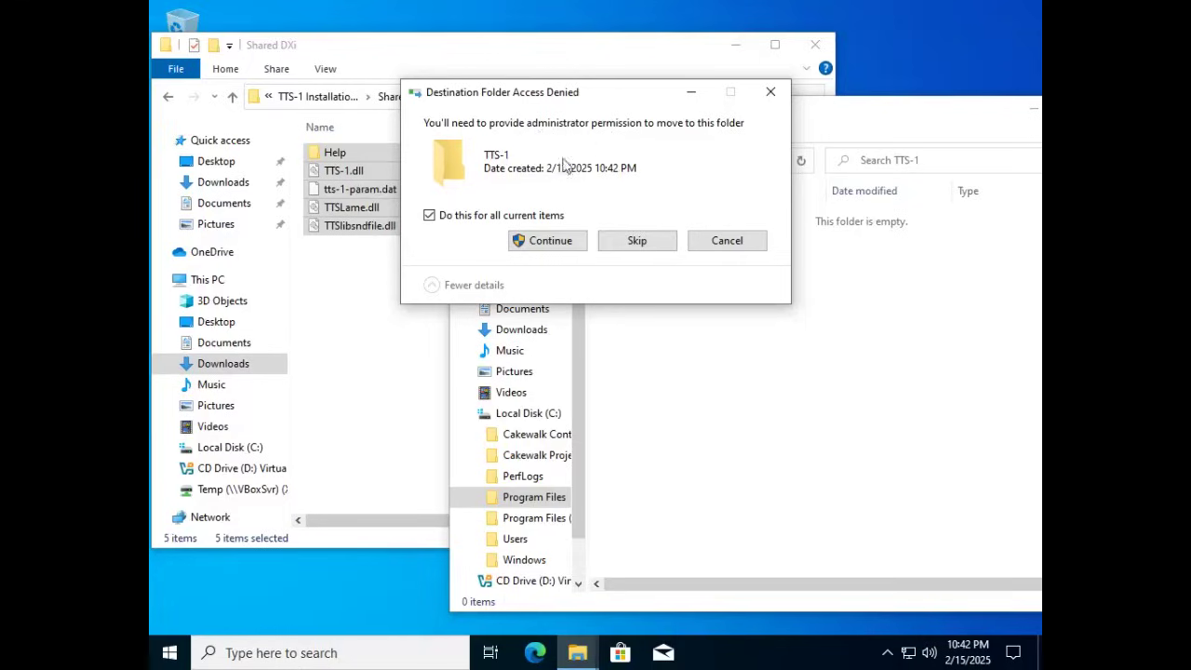
left_click(547, 241)
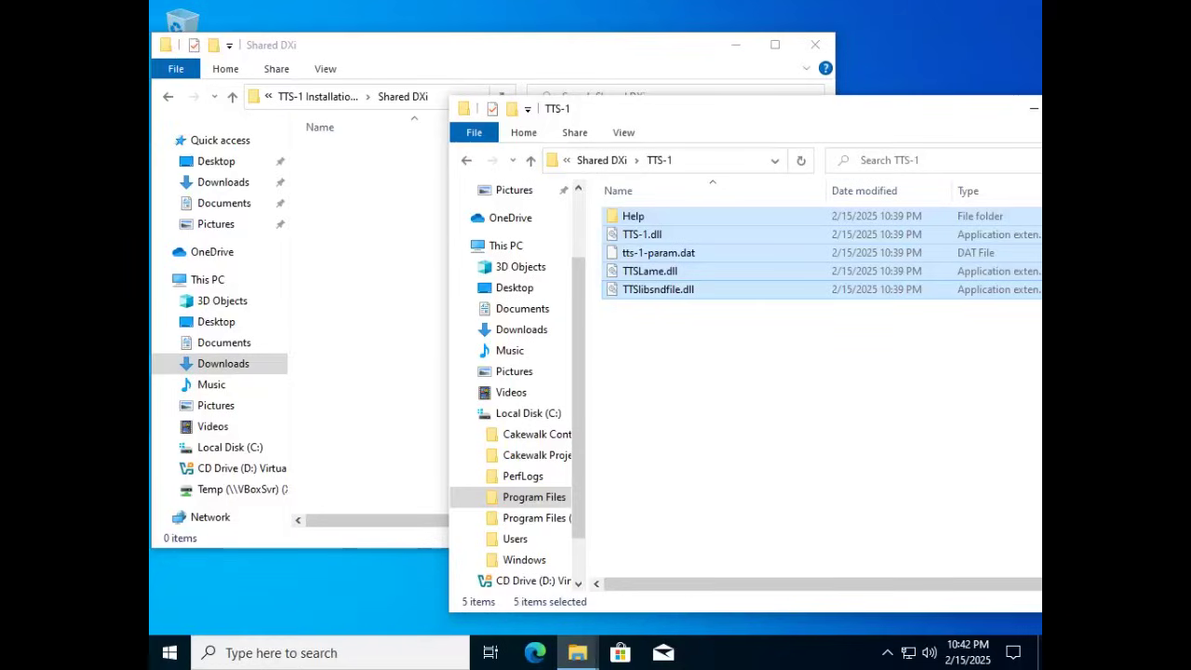
left_click(335, 97)
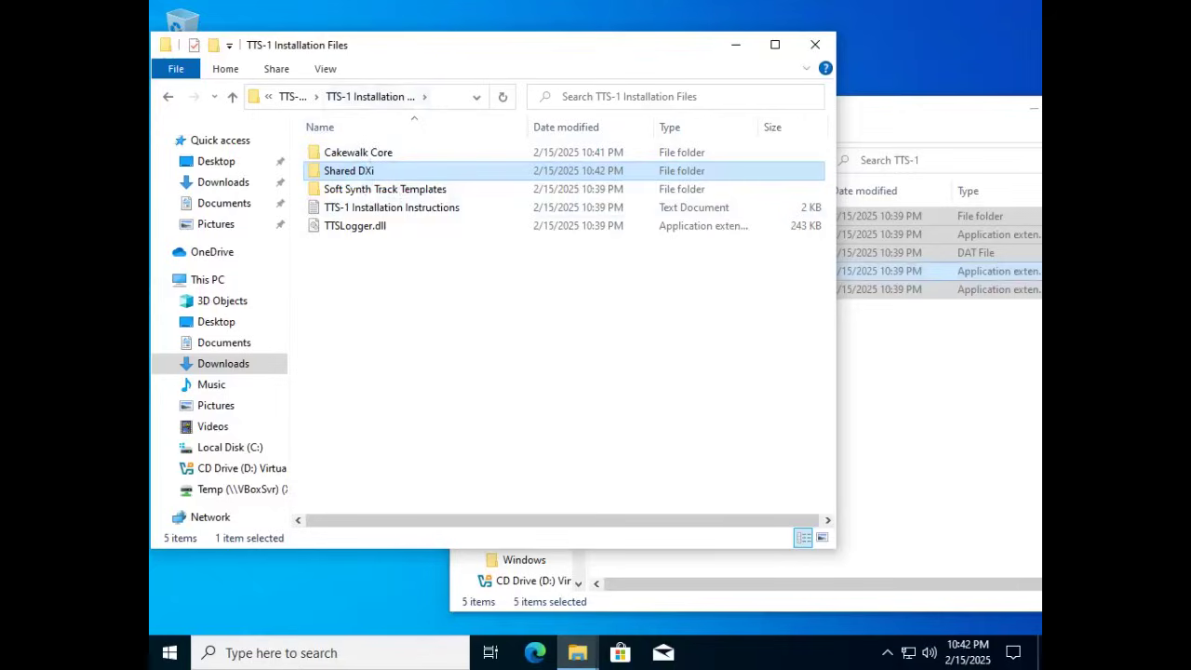
- Open the installer's Soft Synth Track Templates, and C:\Cakewalk Content\Cakewalk Core\Track Templates\Soft Synth Track Templates\TTS-1 alongside
double_click(341, 191)
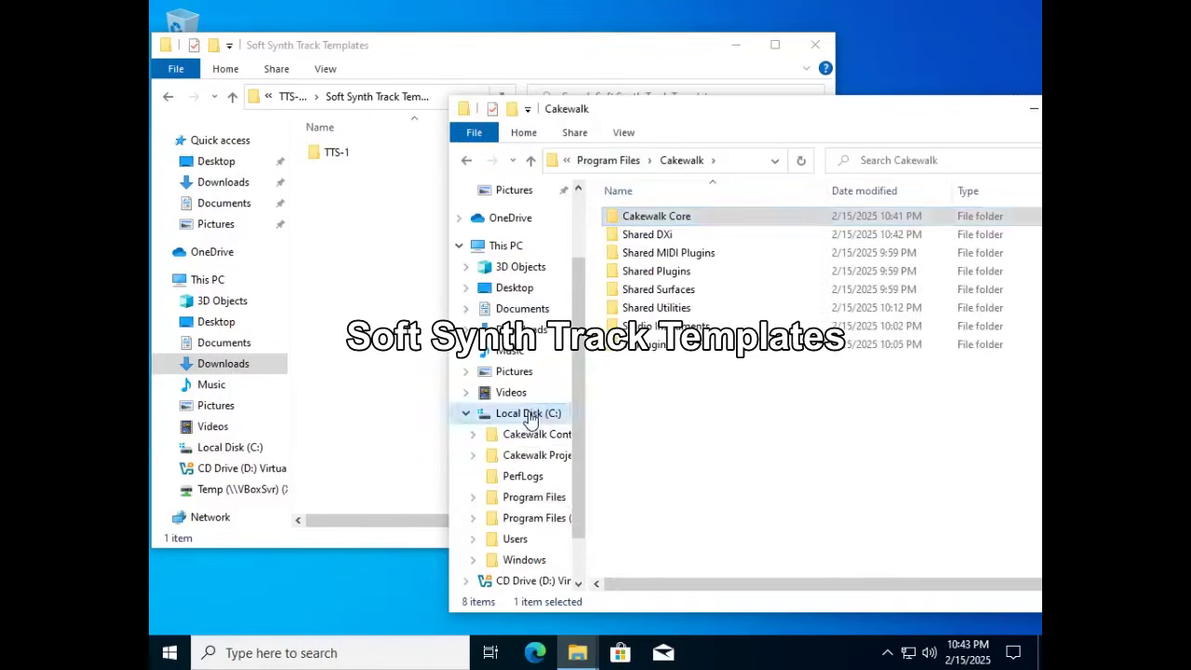
left_click(529, 412)
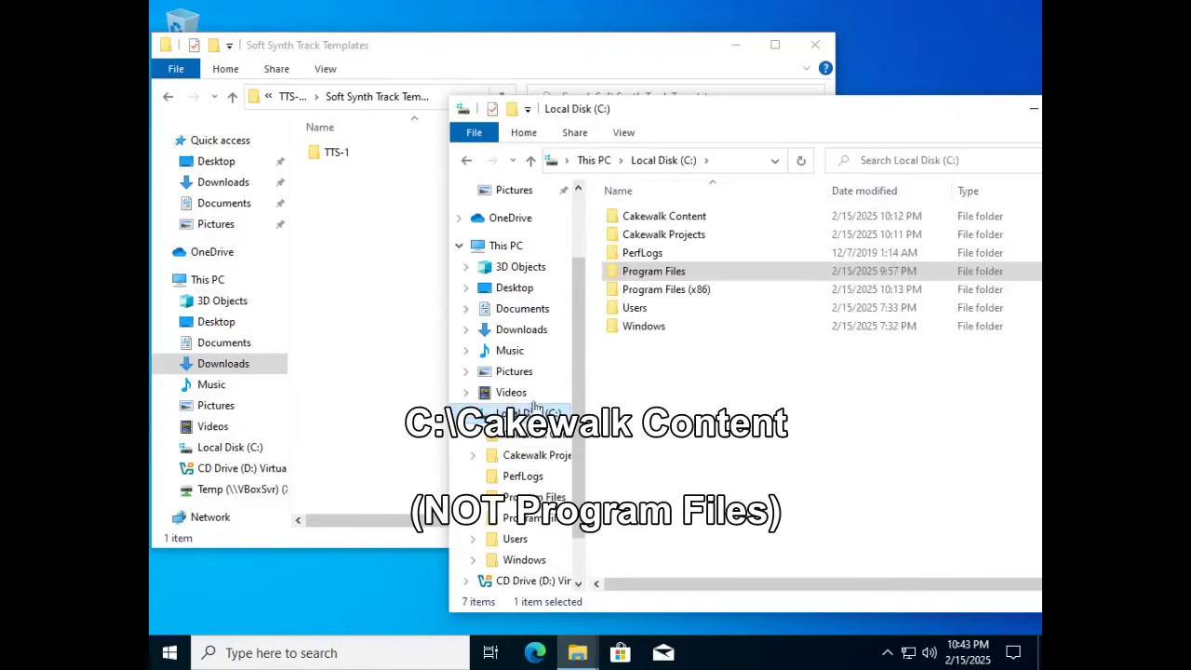
left_click(631, 218)
double_click(632, 219)
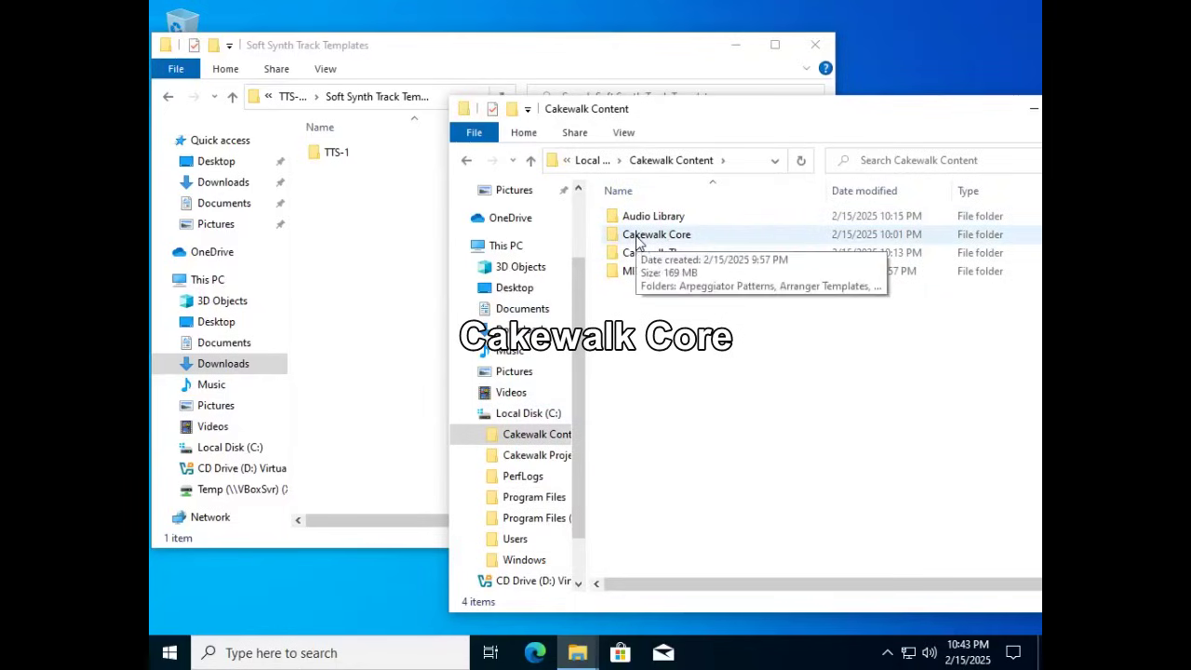
double_click(639, 239)
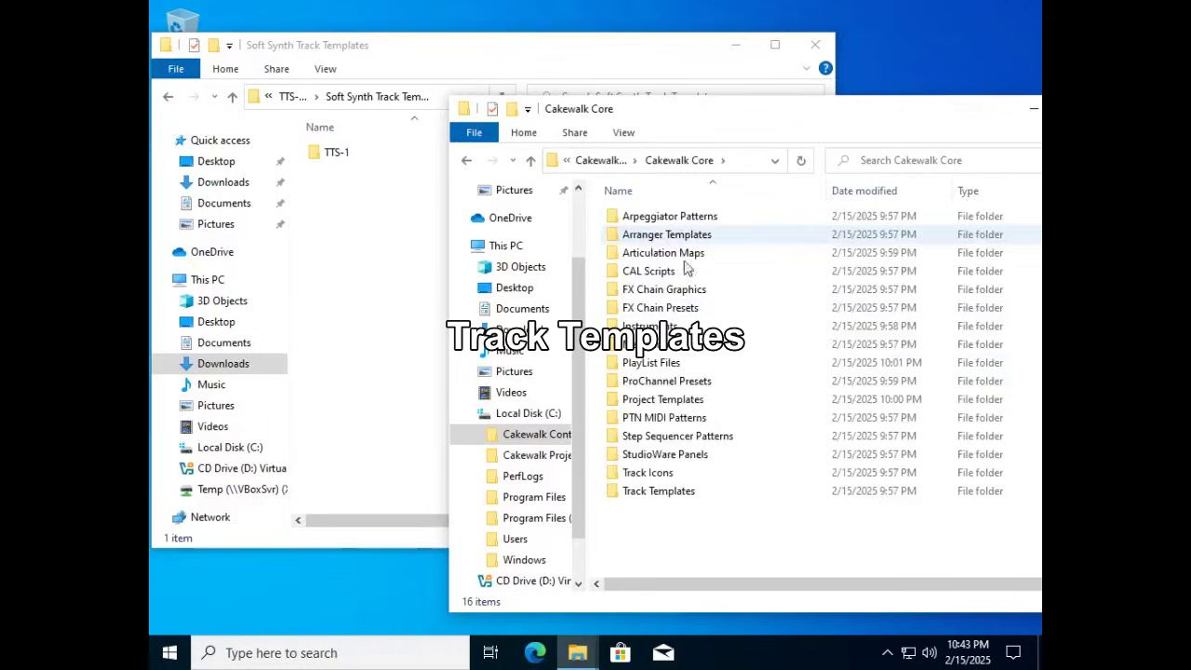
double_click(640, 493)
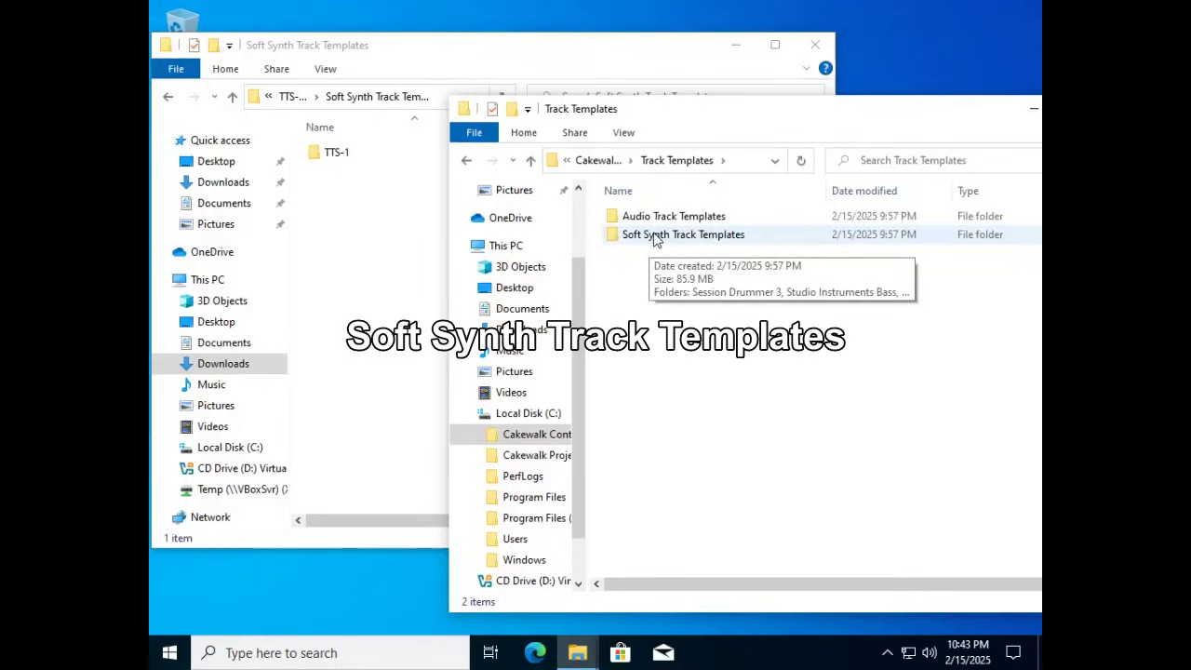
double_click(657, 235)
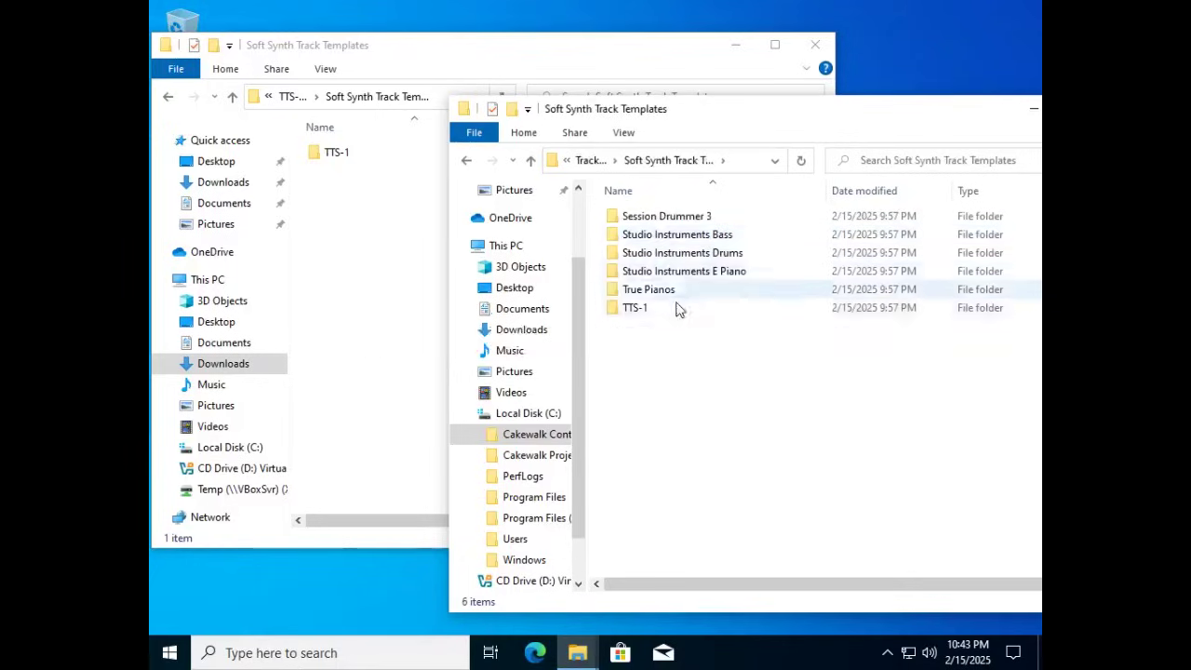
double_click(630, 312)
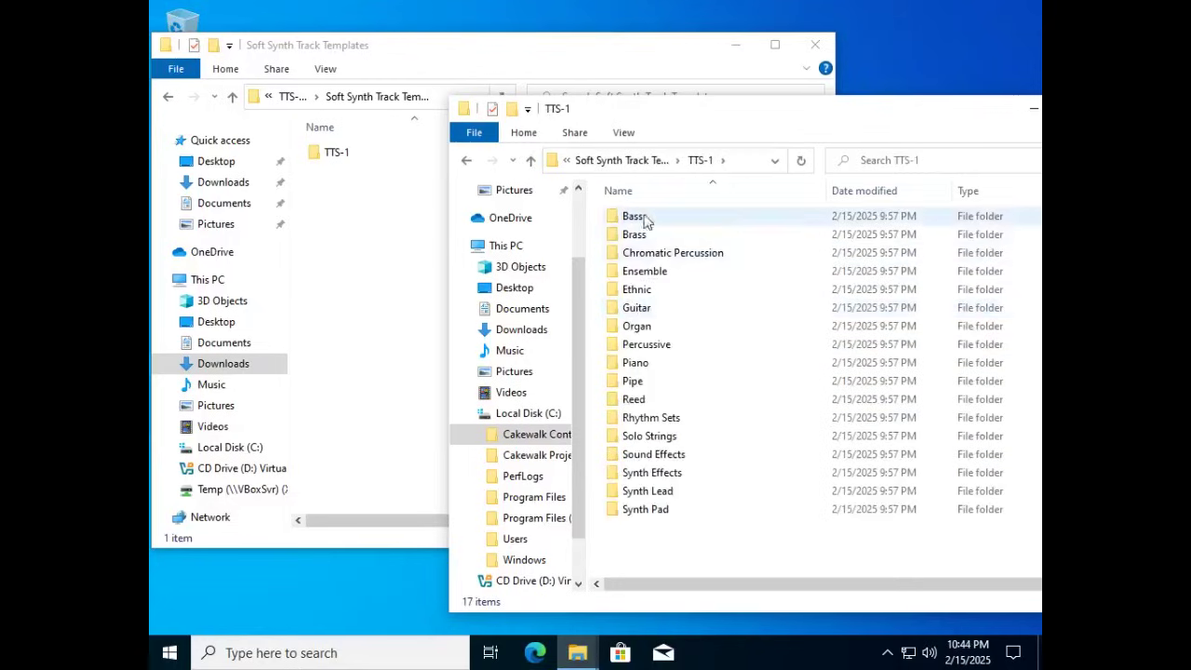
- Open the installer's TTS-1 template folder, keeping the installed 17 instrument folders in view
left_click(316, 153)
double_click(316, 152)
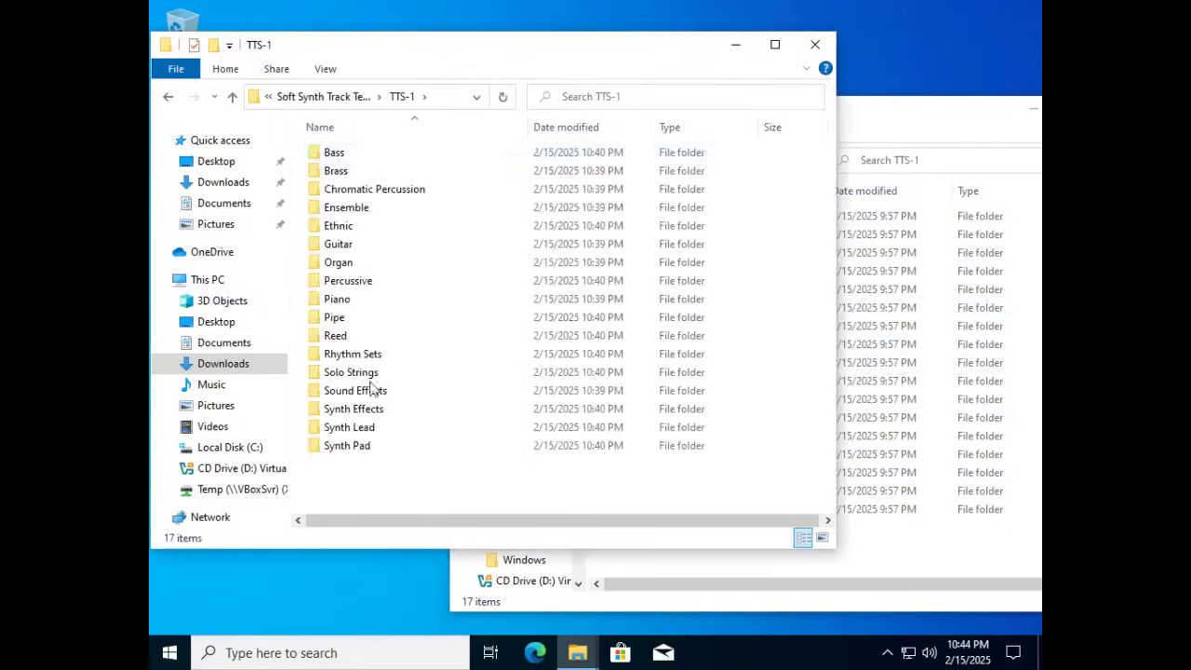
left_click(905, 125)
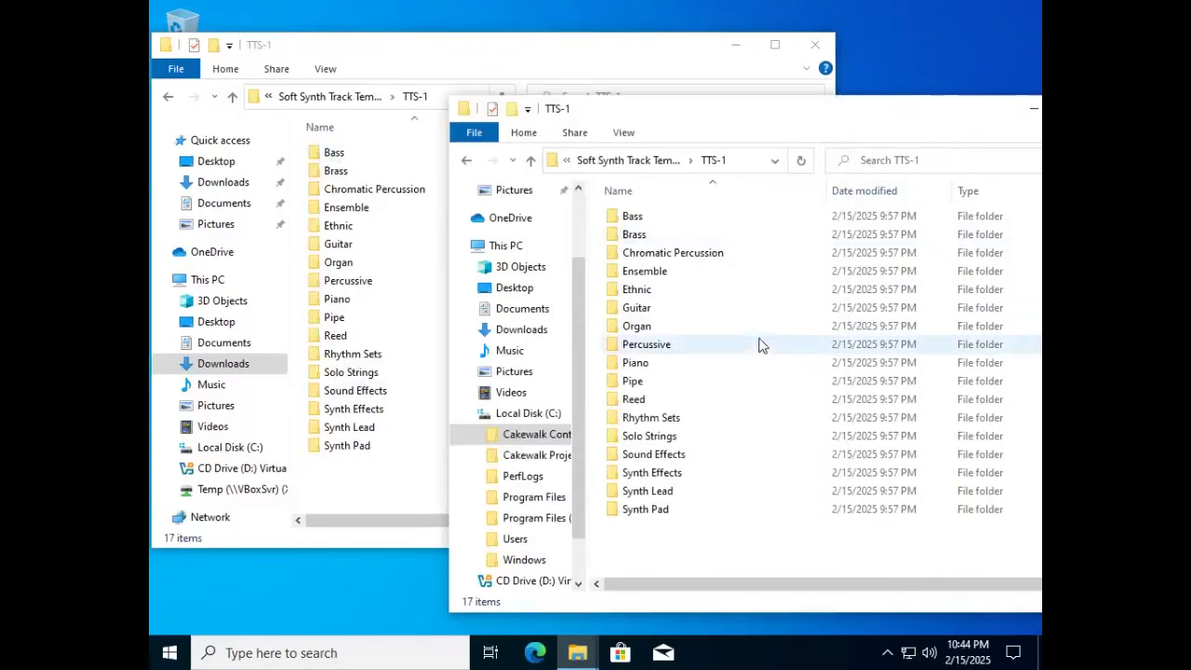
mouse_move(770, 331)
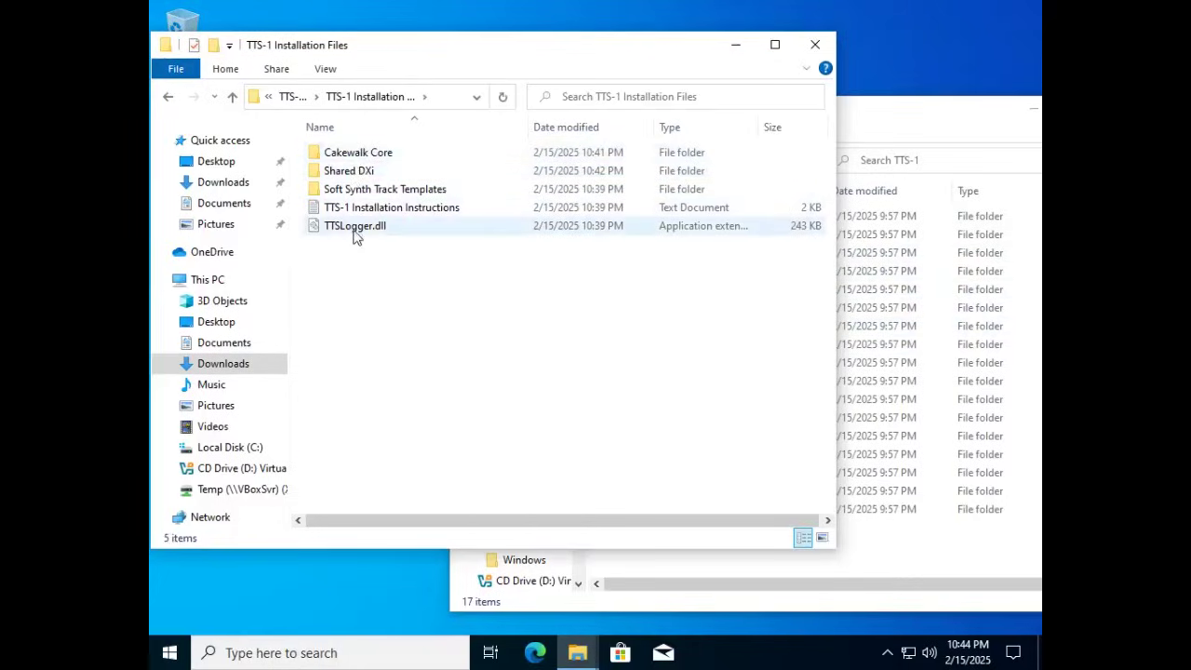
- Browse to C:\Program Files\Cakewalk\Shared Utilities and scroll to locate the existing TTSLogger.dll
mouse_move(353, 229)
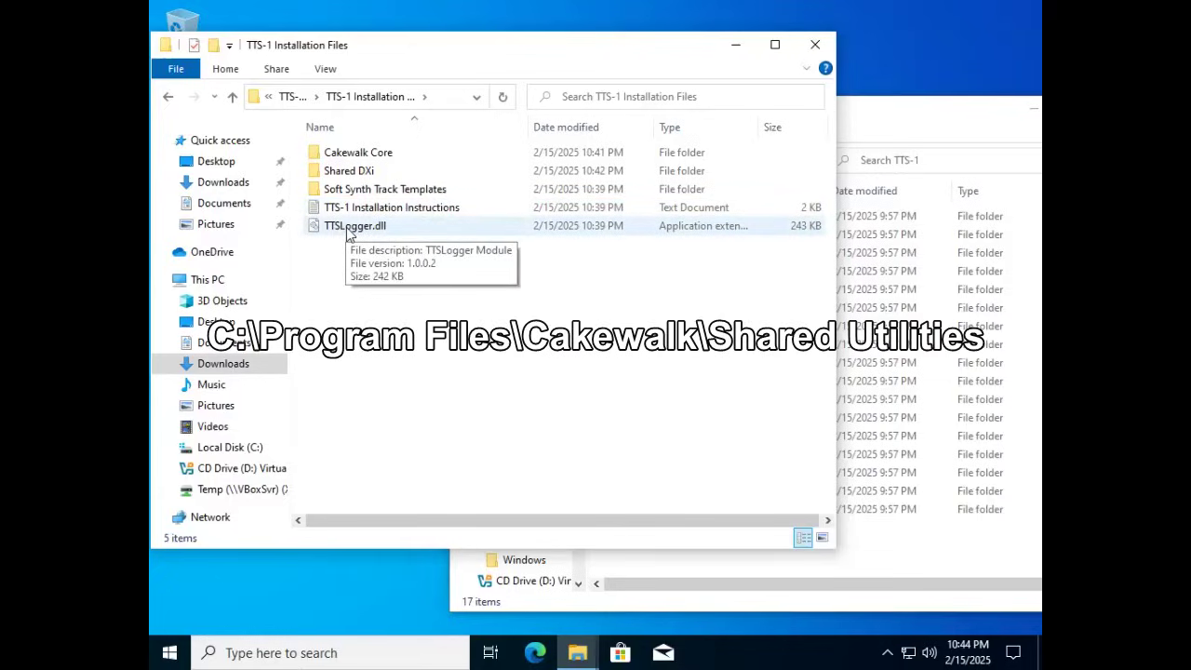
left_click(886, 128)
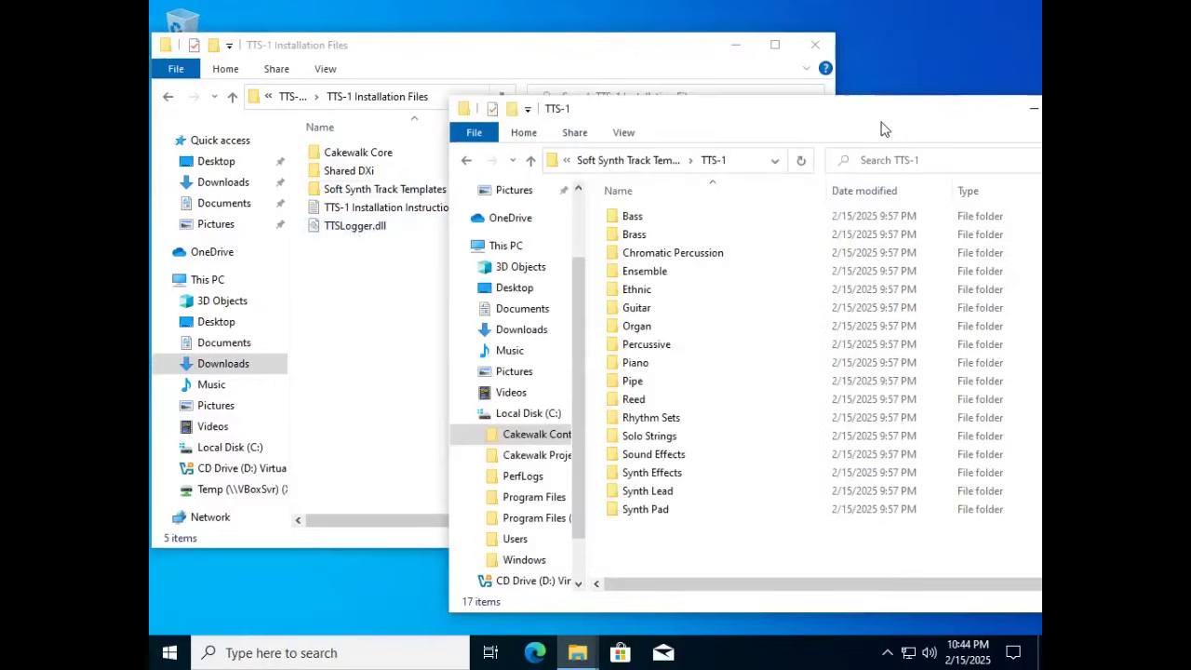
left_click(518, 415)
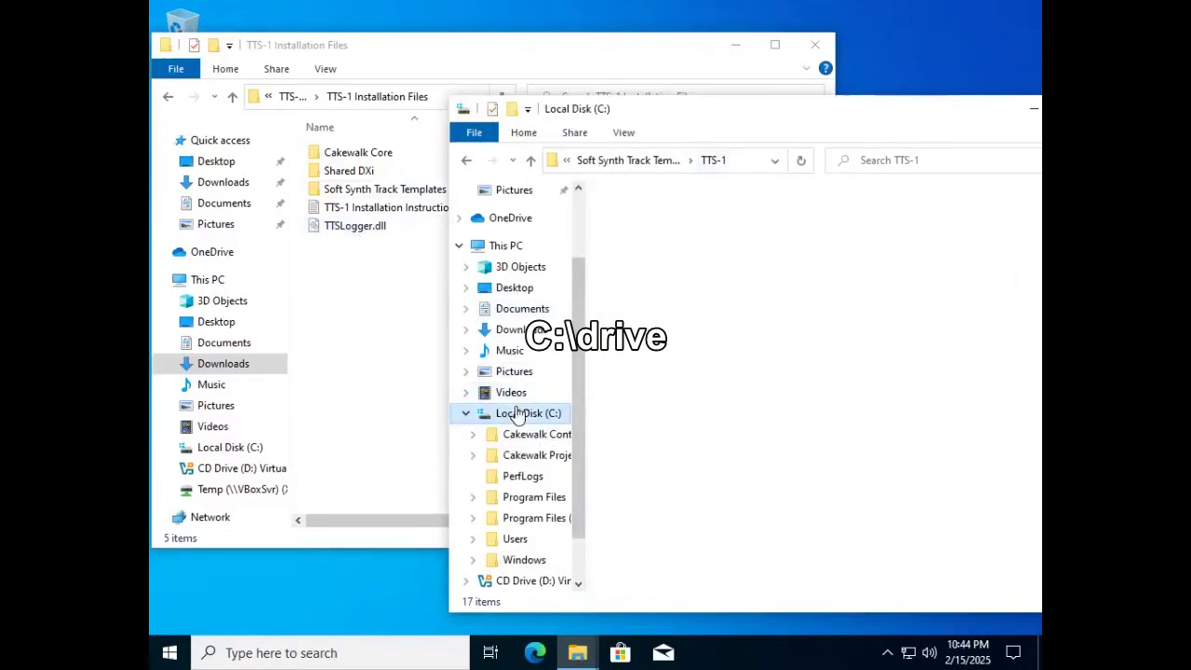
double_click(640, 273)
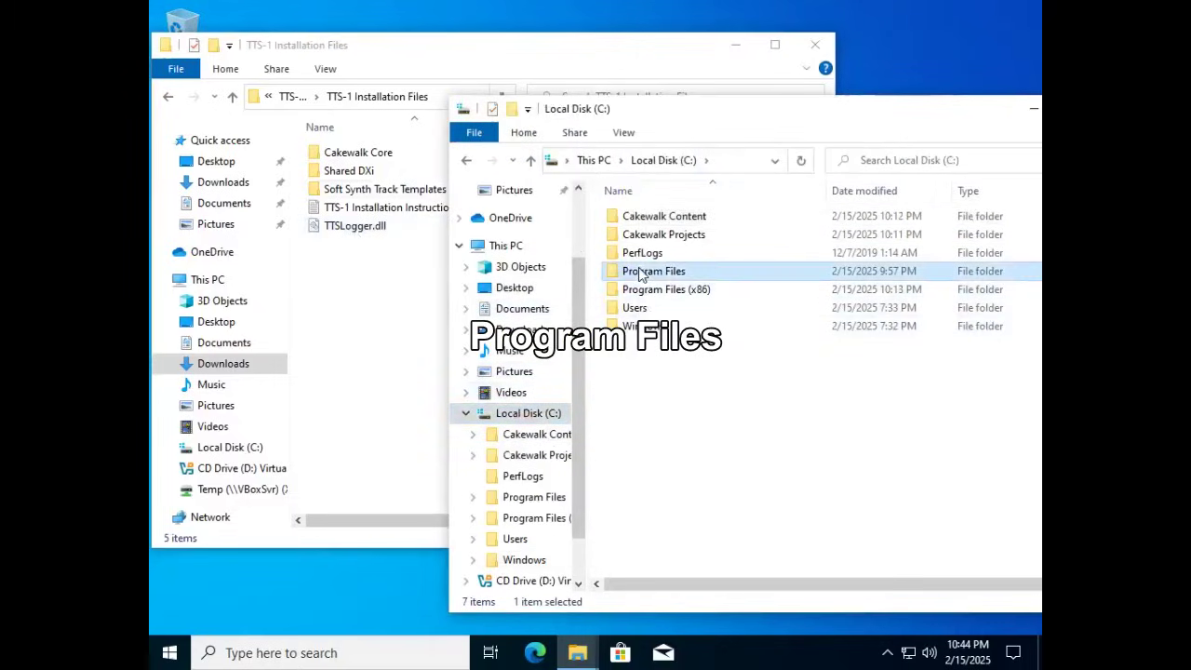
left_click(642, 217)
double_click(642, 217)
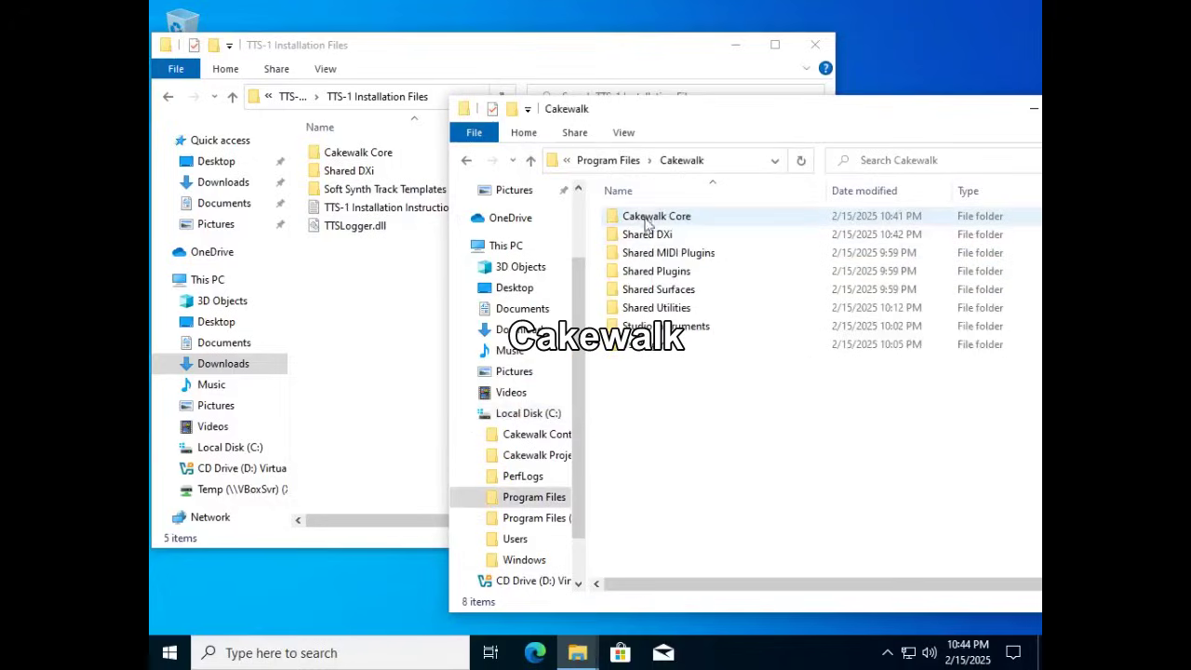
left_click(656, 307)
double_click(656, 307)
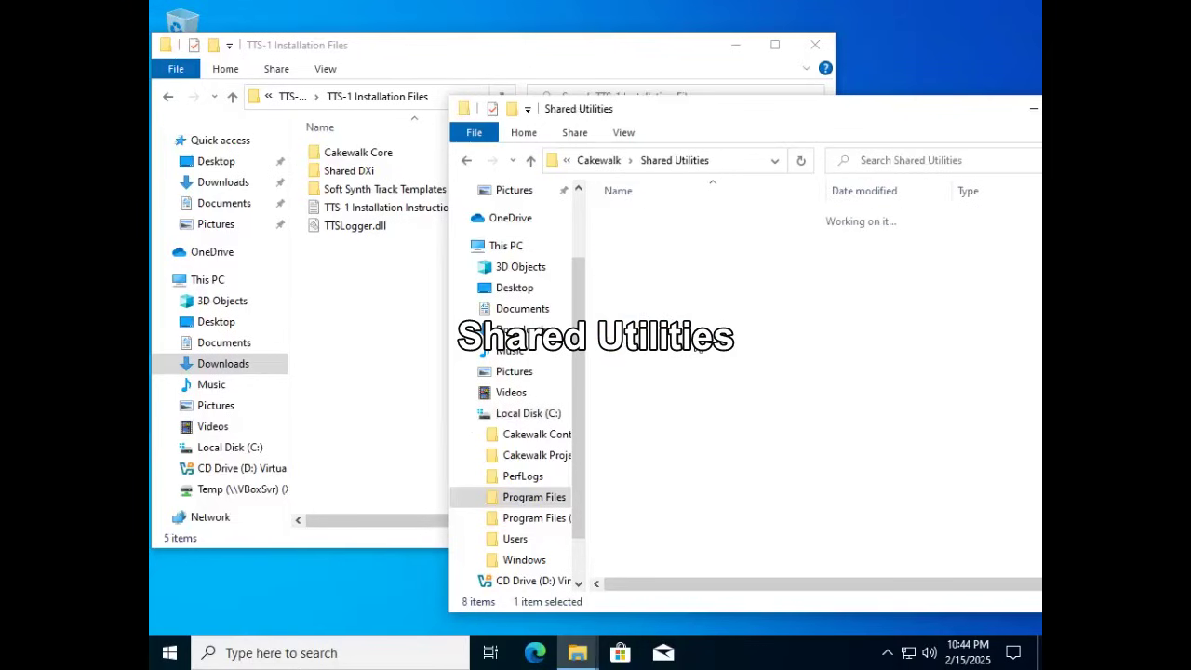
scroll(670, 447, "down", 3)
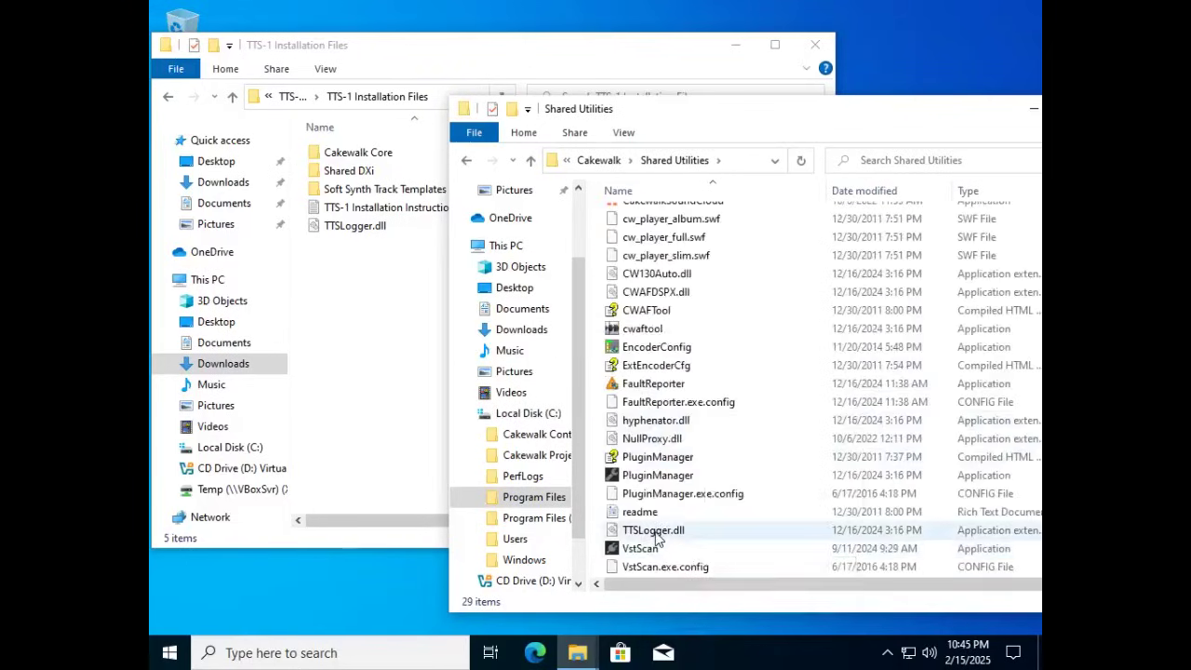
mouse_move(657, 537)
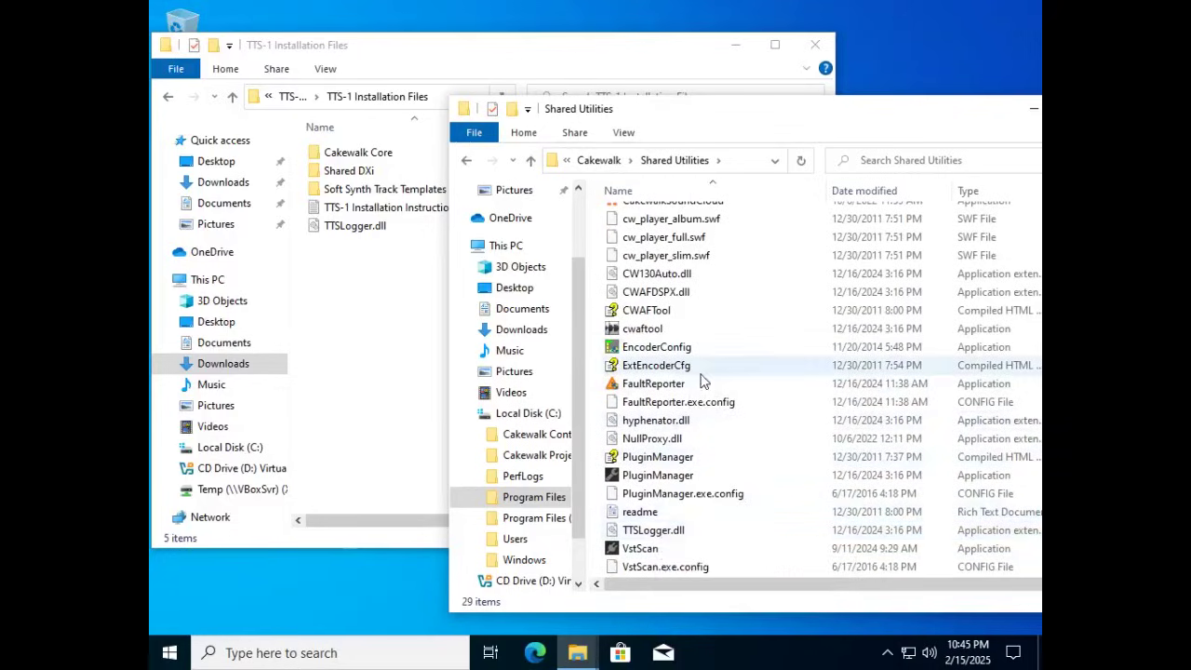
mouse_move(706, 376)
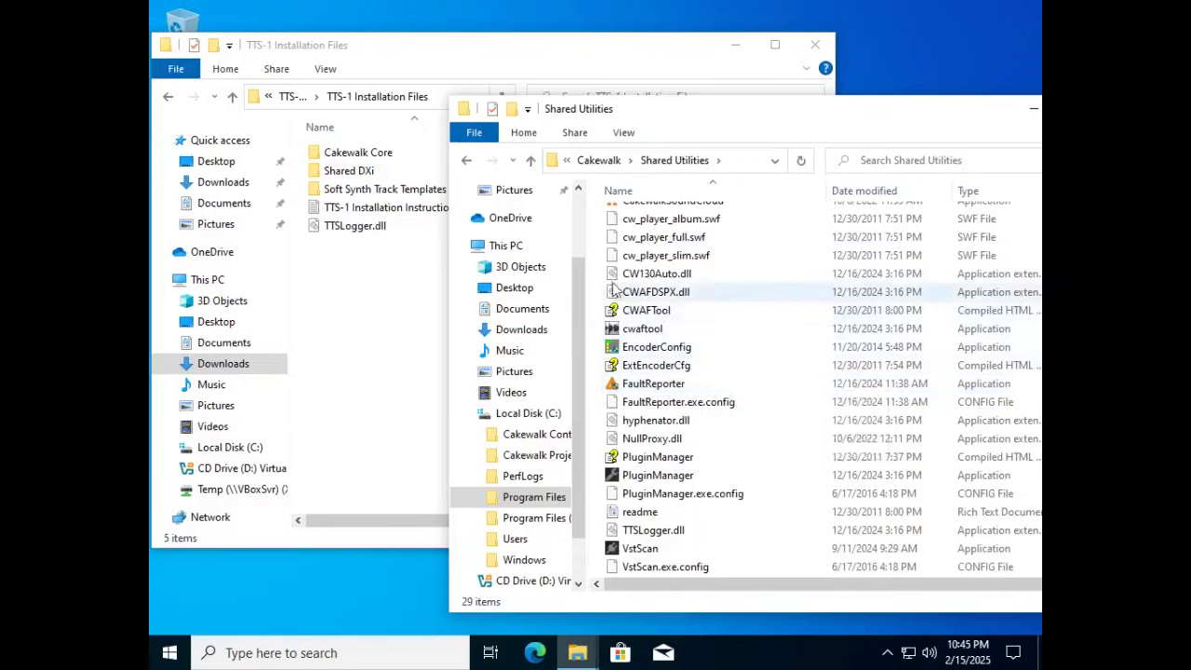
left_click_drag(879, 121, 793, 123)
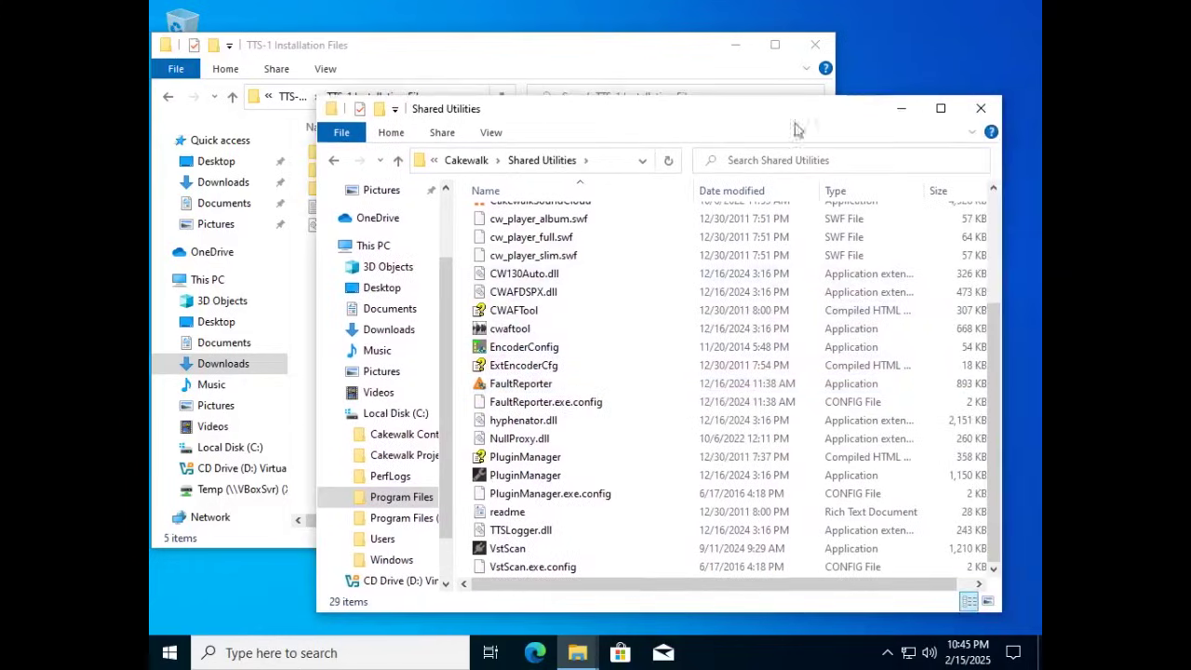
- Close both Explorer windows and run Command Prompt as administrator from the Start menu
left_click(983, 111)
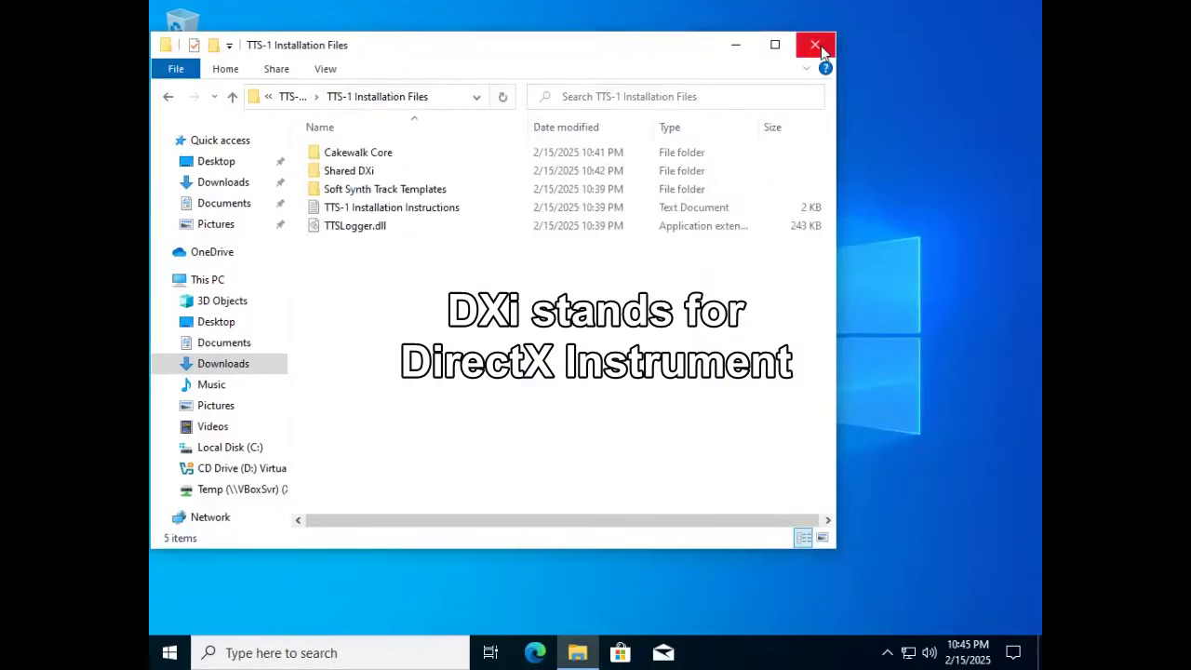
left_click(820, 45)
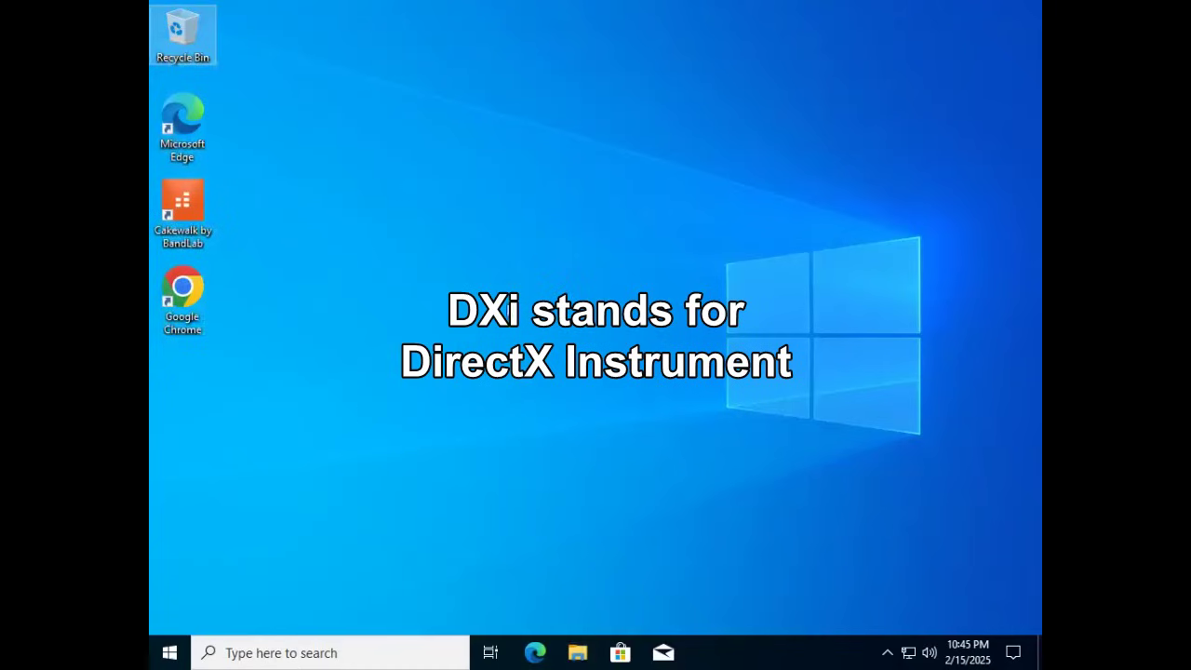
left_click(168, 655)
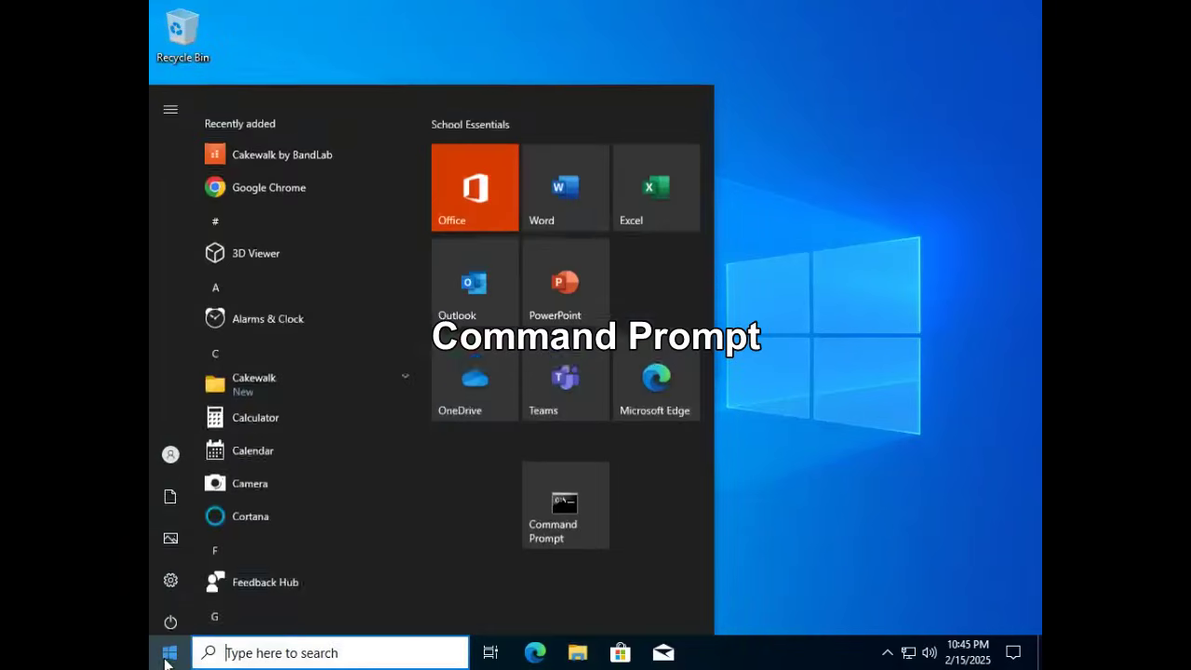
right_click(565, 468)
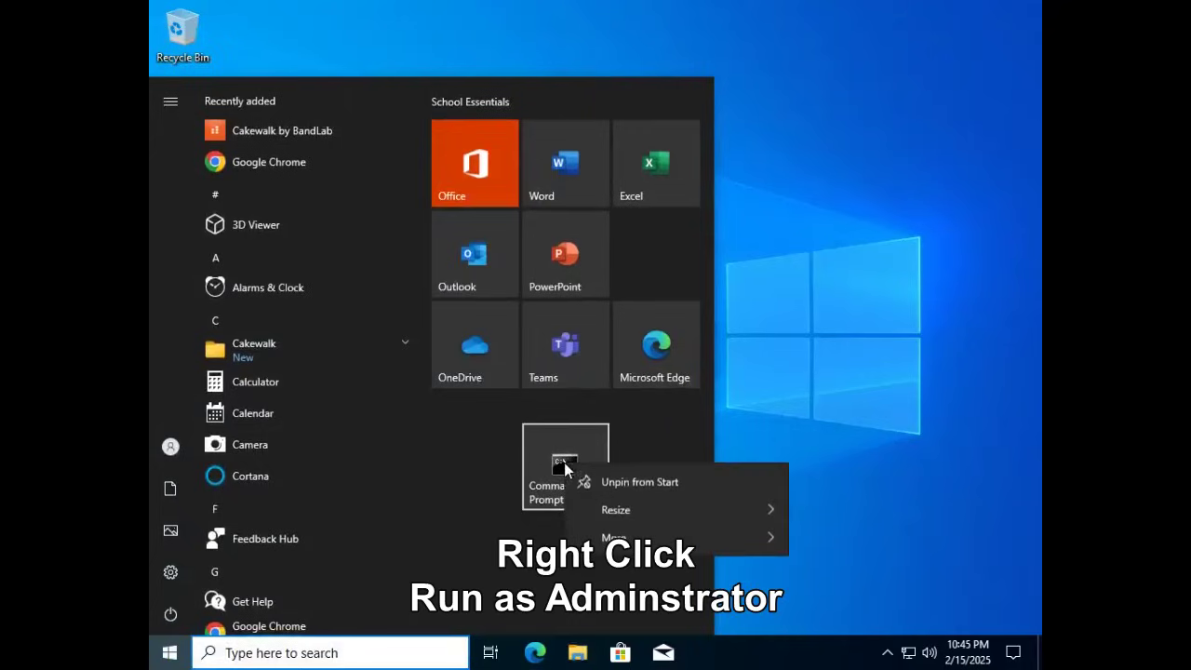
mouse_move(771, 538)
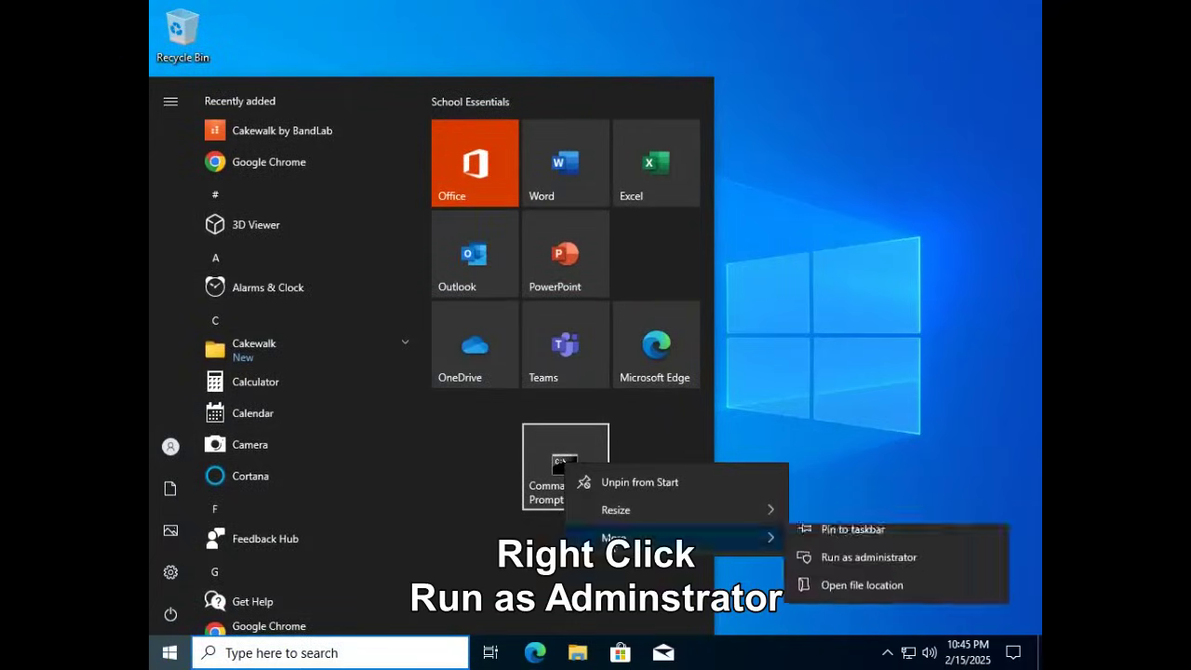
left_click(845, 572)
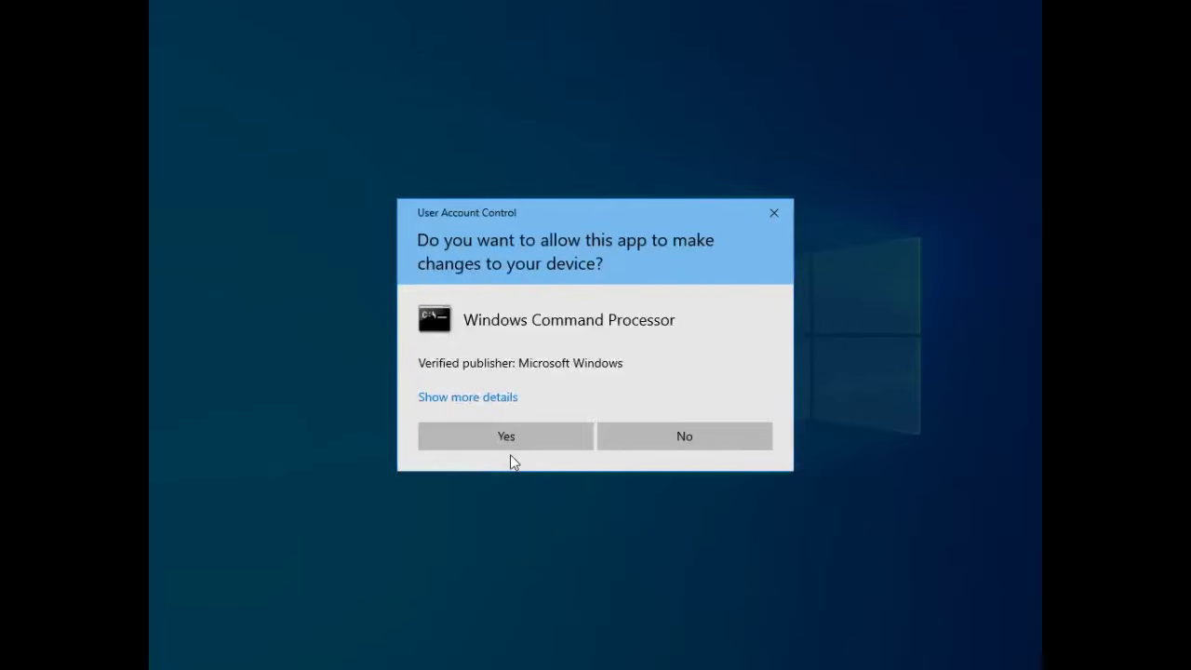
- In an elevated Command Prompt, register "c:\Program Files\Cakewalk\Shared DXi\TTS-1\TTS-1.dll" with regsvr32
left_click(510, 439)
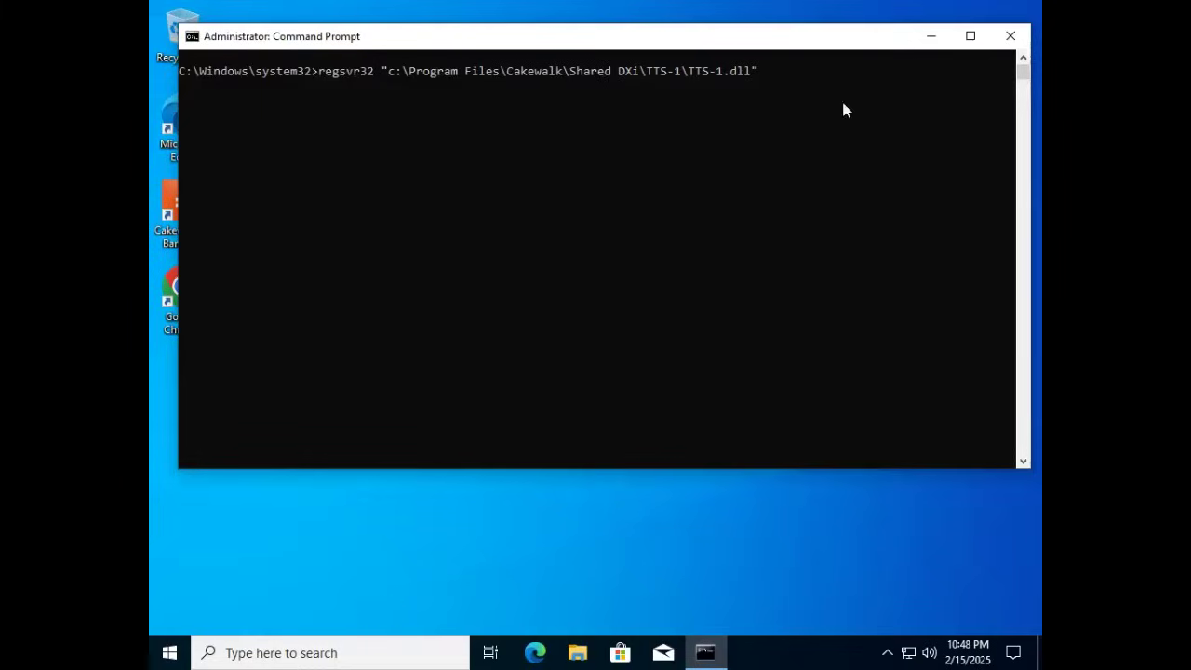
key("Return")
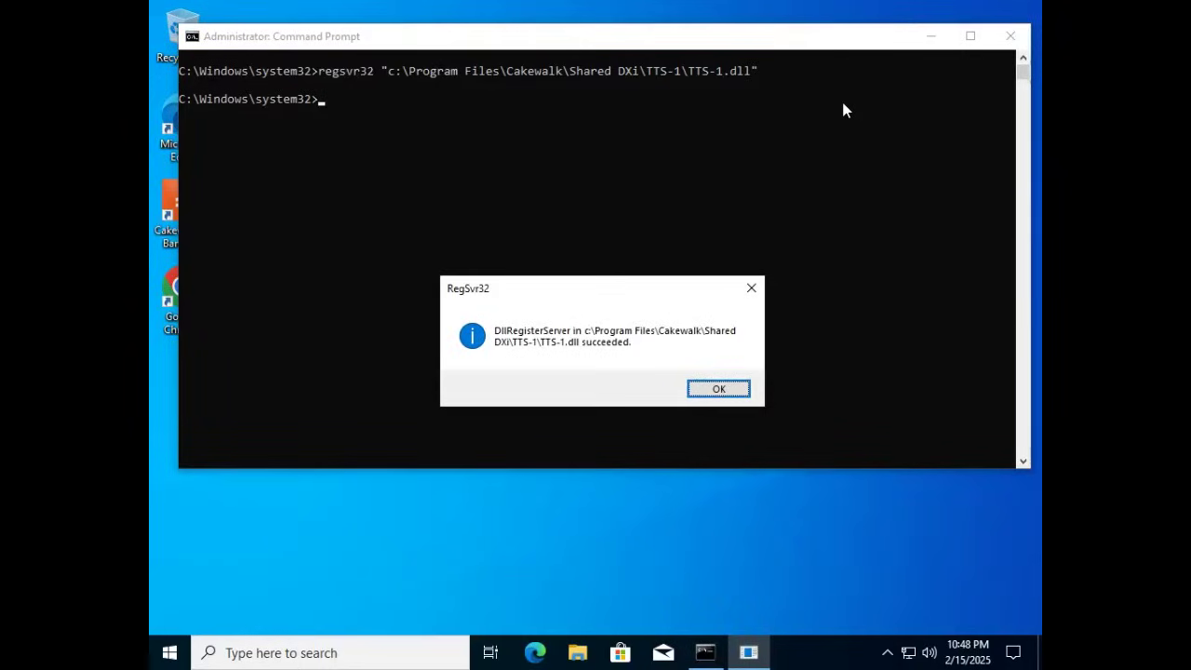
left_click(715, 391)
- Close the Command Prompt with the exit command
left_click(406, 108)
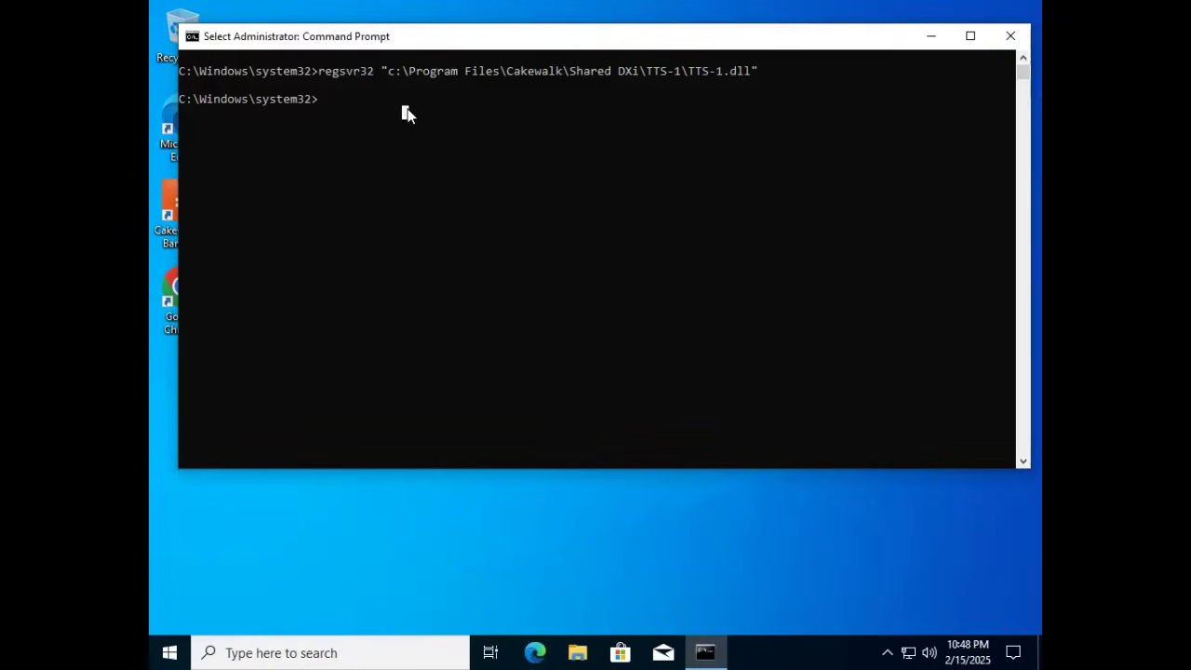
type("exit")
key("Return")
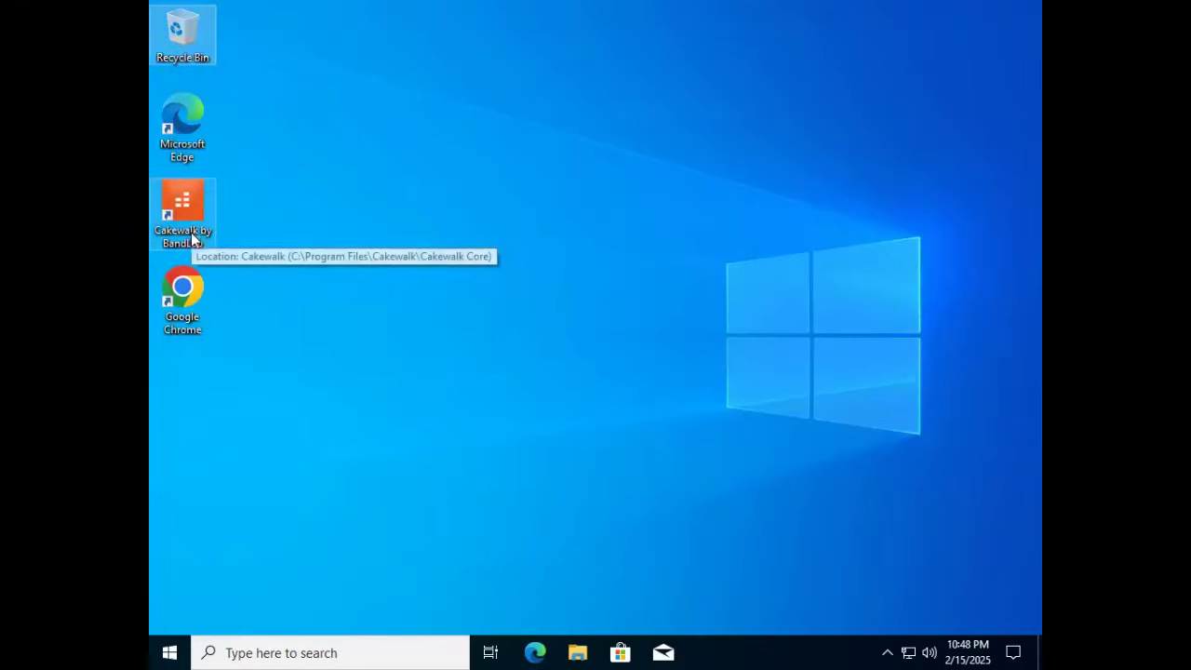
- Launch Cakewalk with an Empty Project and check the Plug-in Manager's DirectX Instruments (DXi) list for TTS-1
double_click(184, 209)
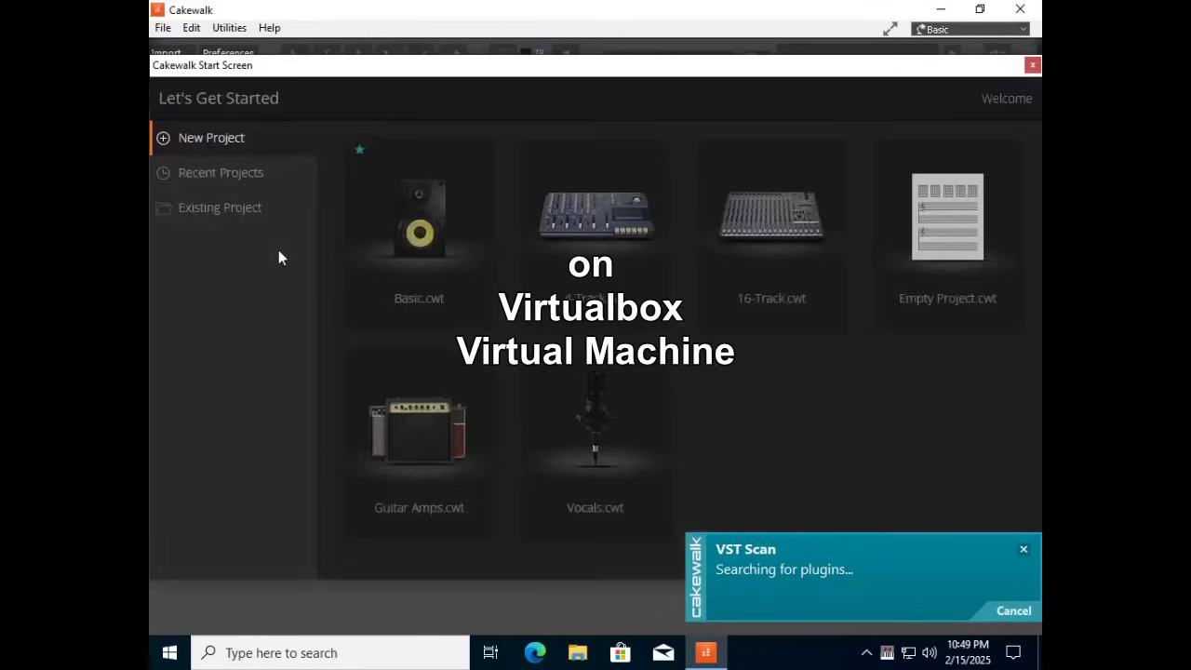
left_click(941, 228)
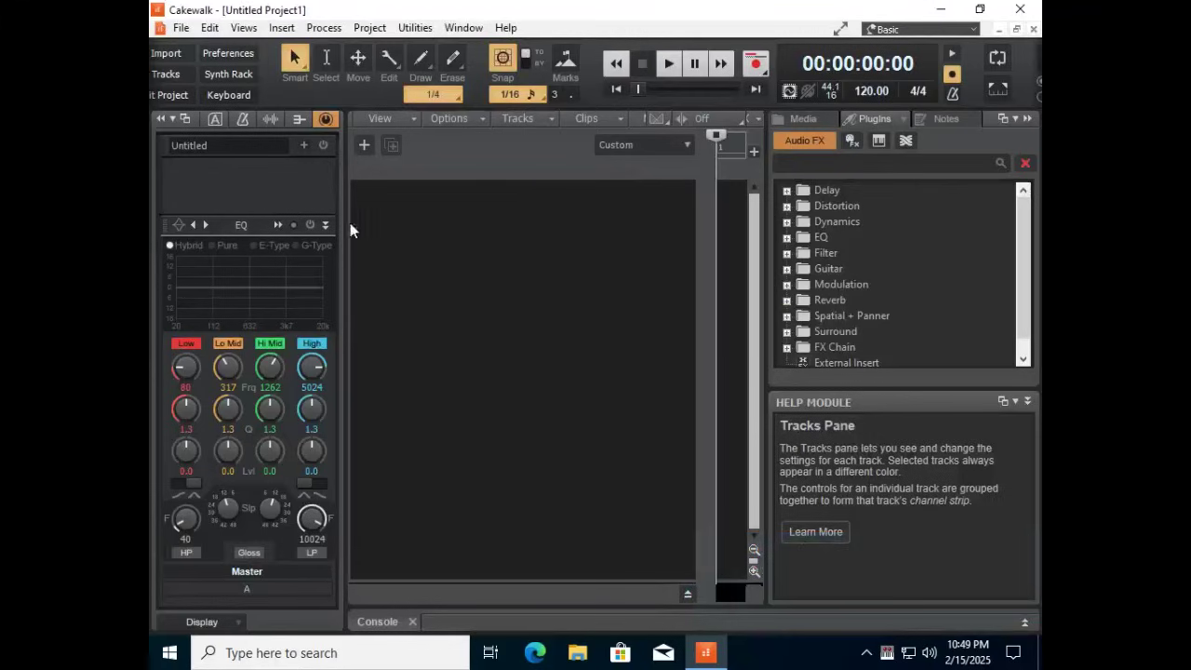
left_click(416, 29)
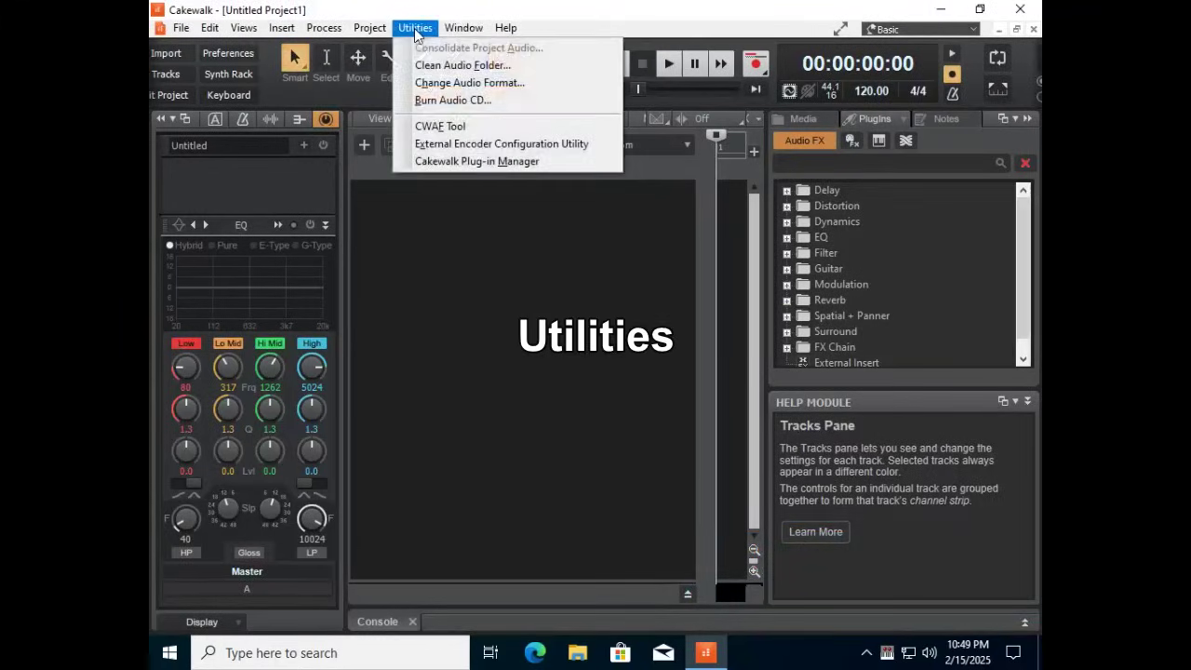
left_click(450, 161)
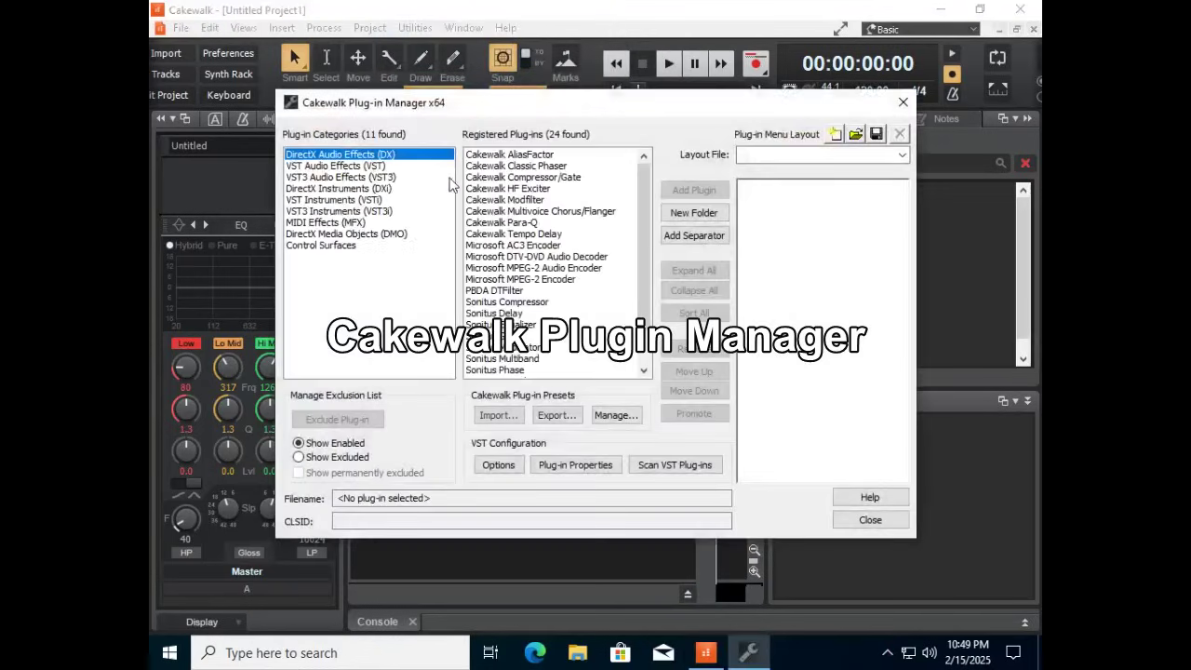
left_click(377, 189)
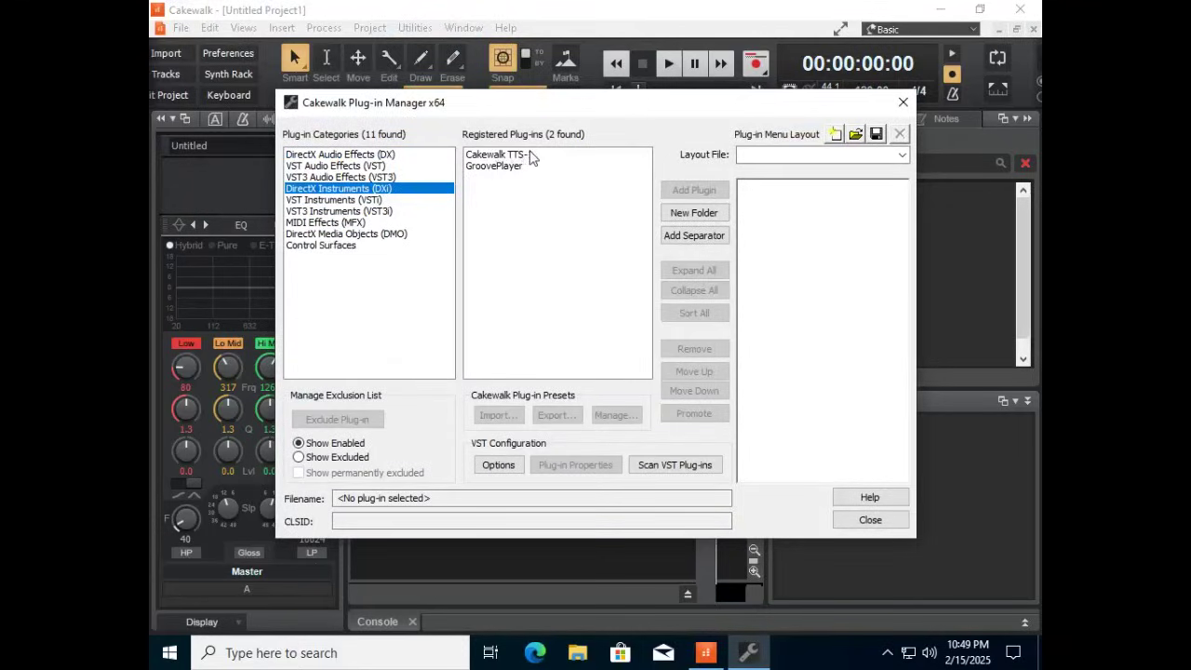
- Add an instrument track loaded with Cakewalk TTS-1, then close the TTS-1 synth window
left_click(903, 103)
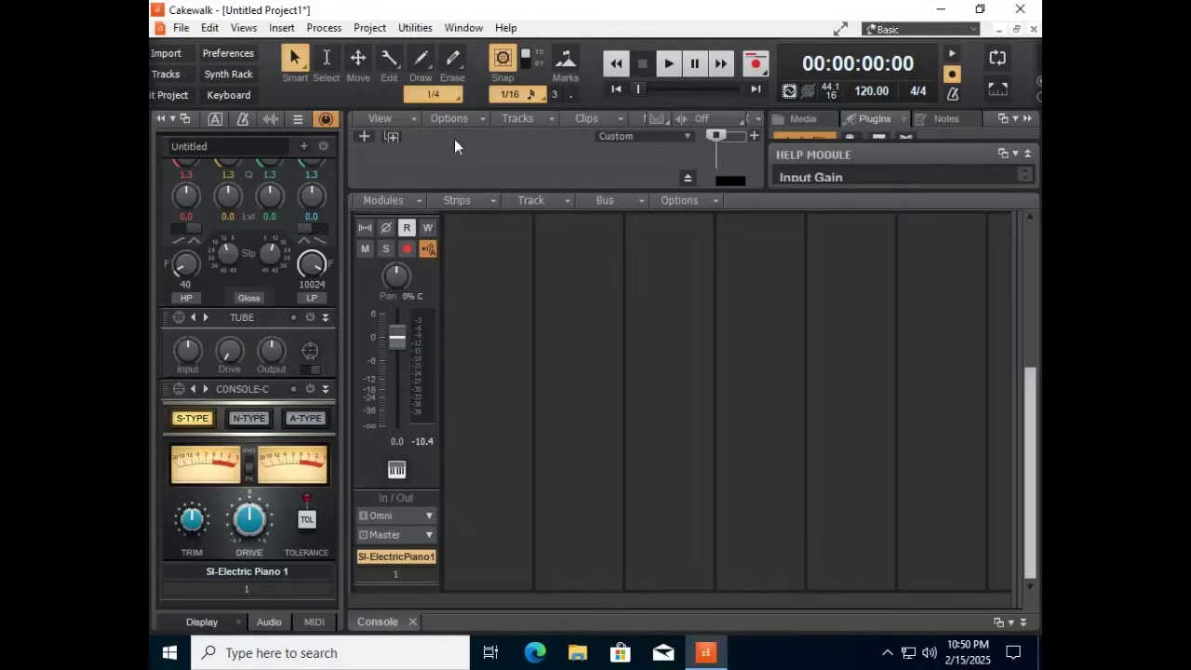
left_click(392, 140)
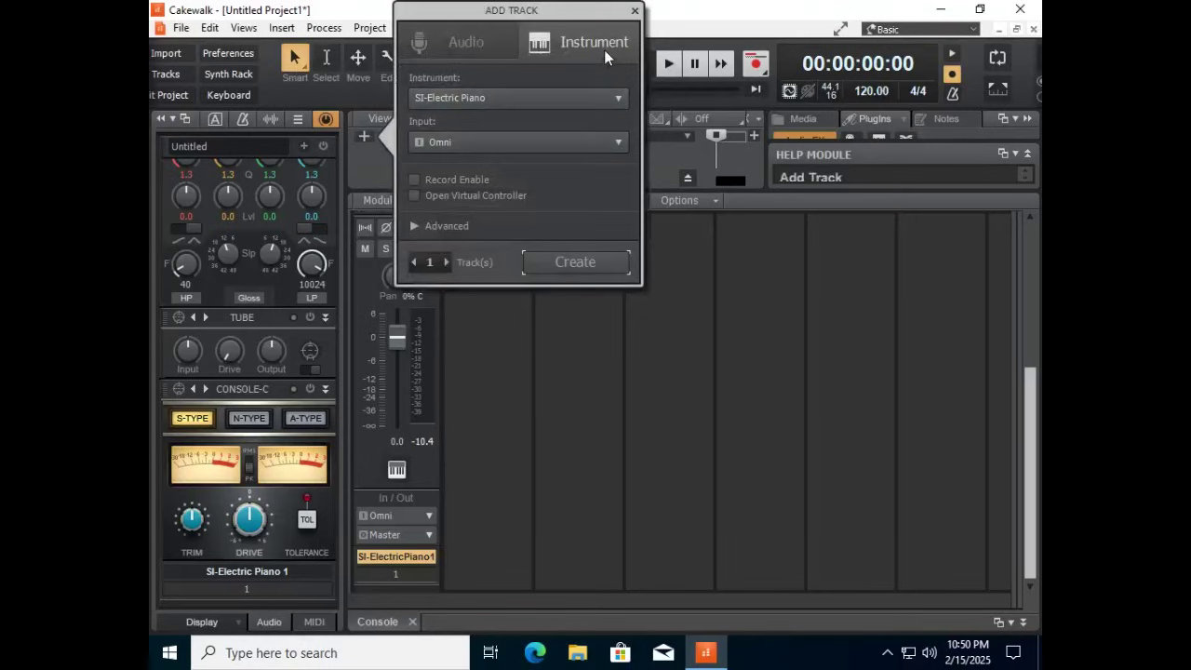
left_click(560, 97)
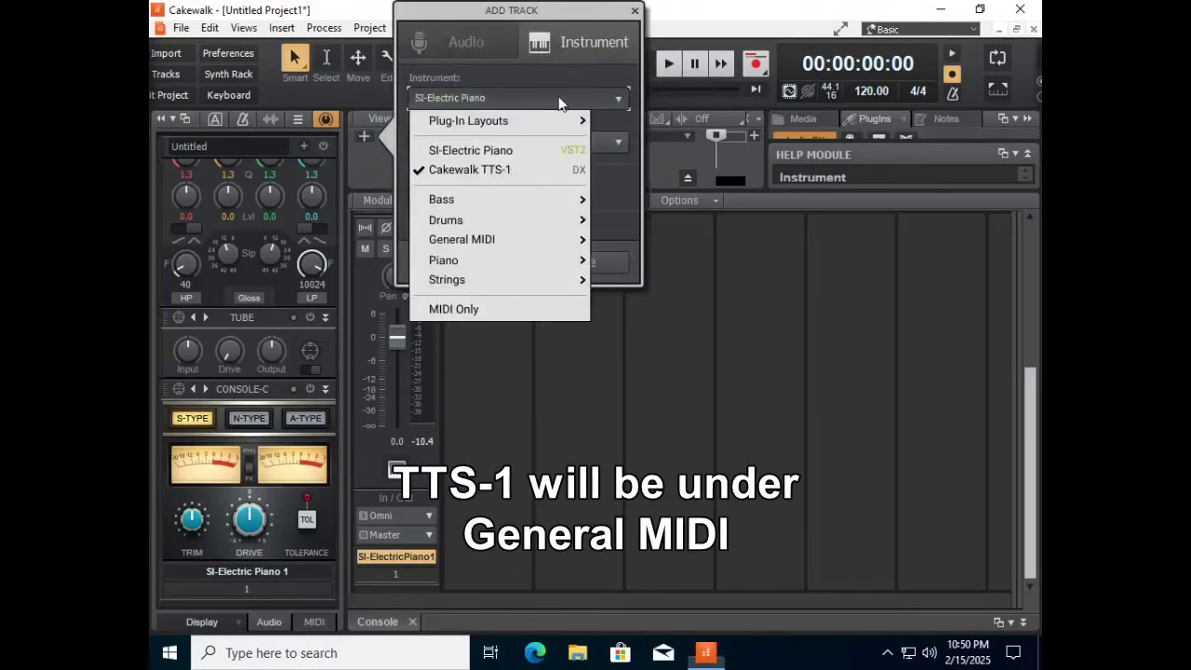
left_click(481, 170)
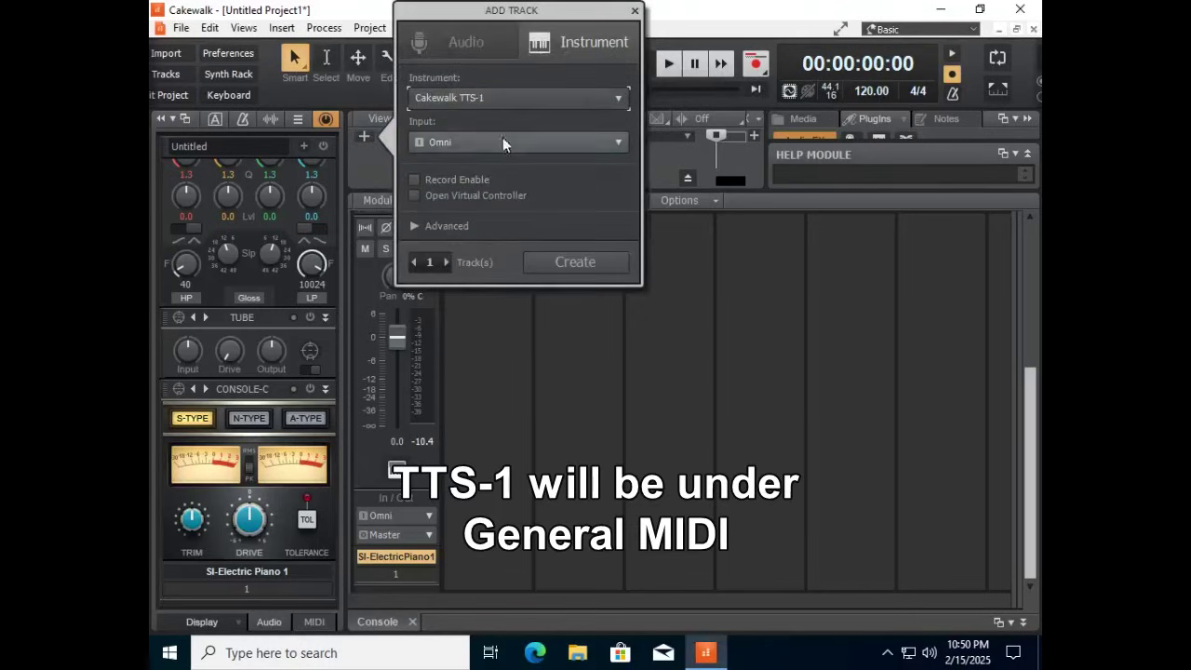
left_click(579, 264)
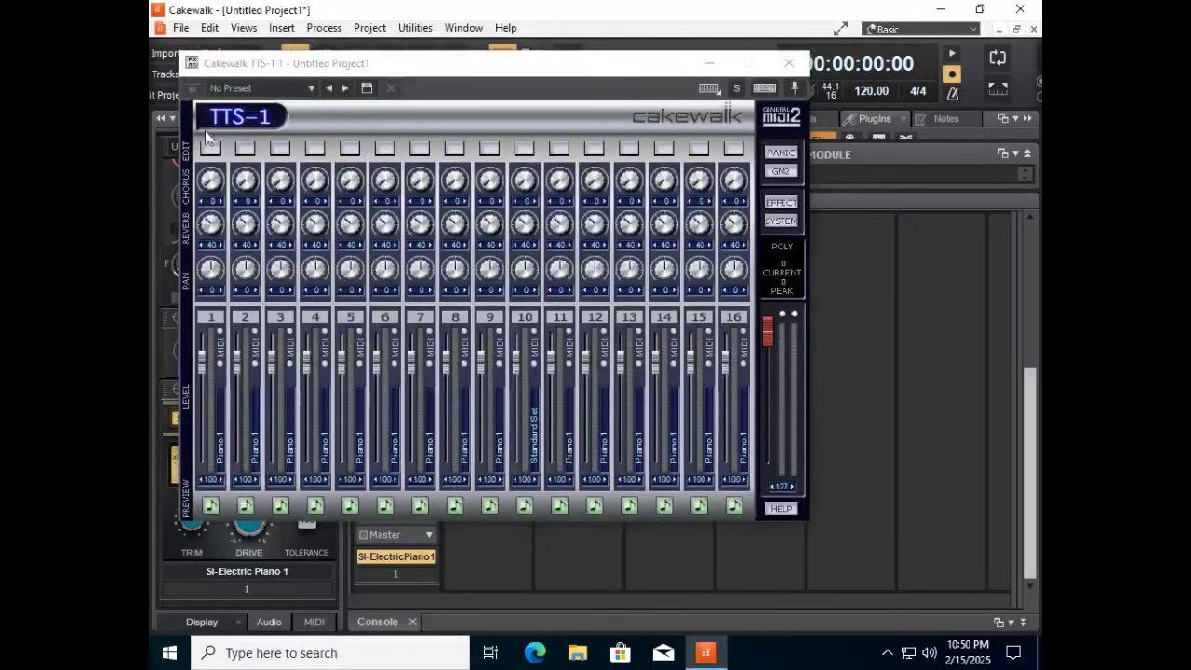
left_click(210, 150)
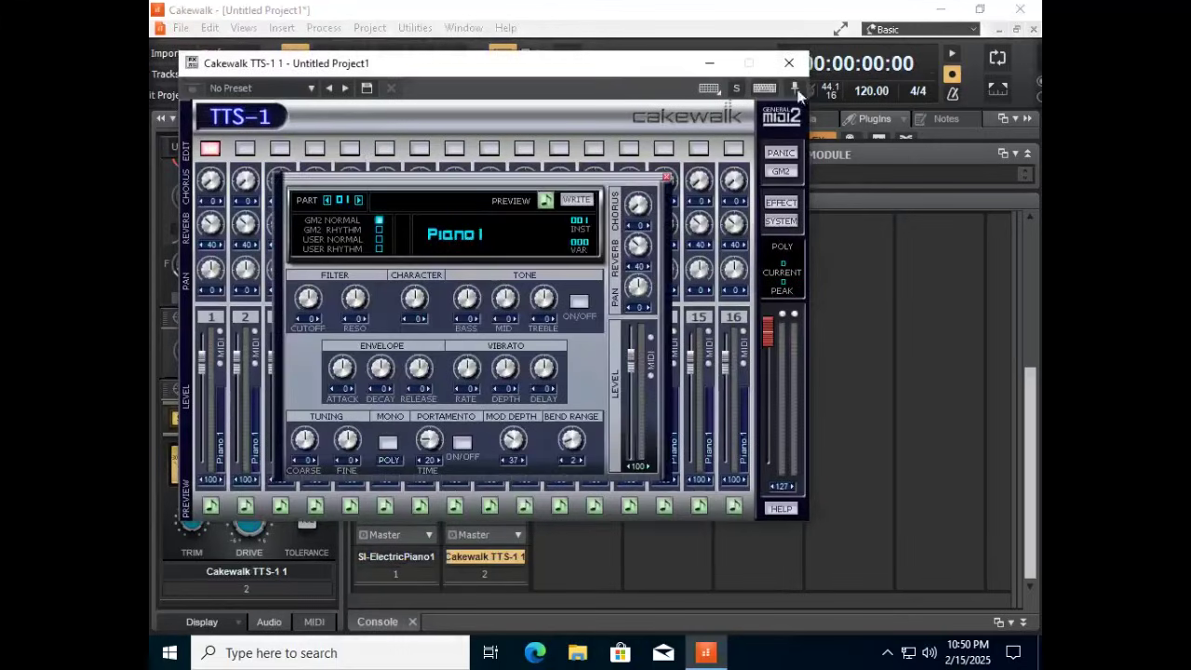
left_click(790, 63)
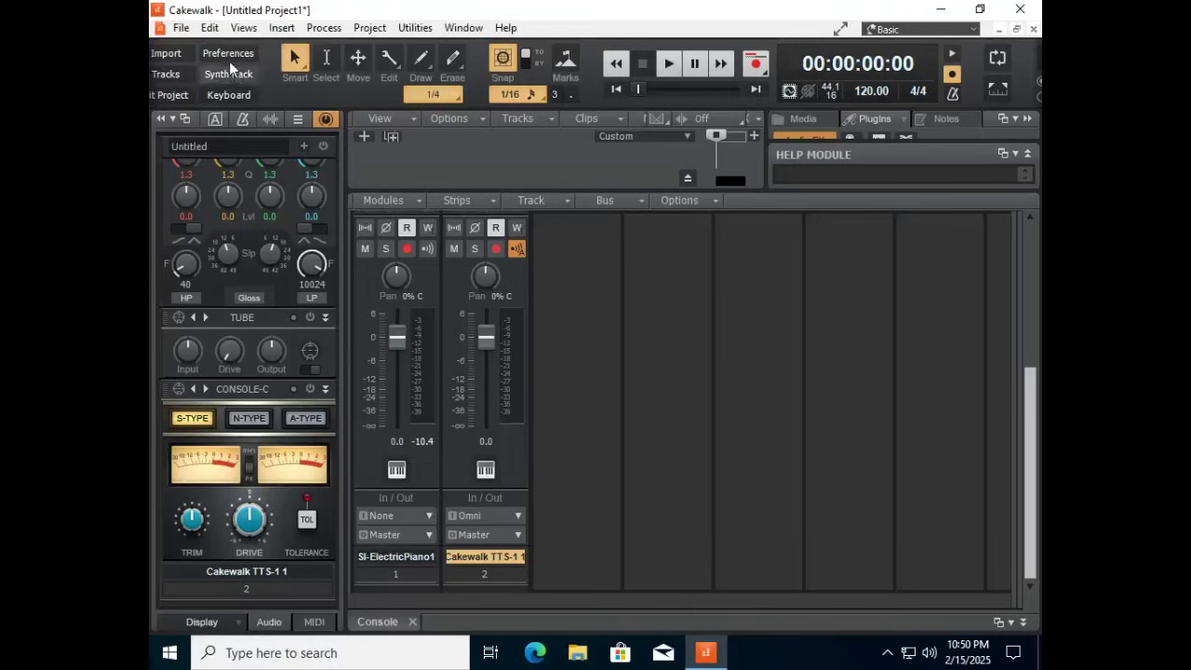
- Turn on the Computer Keyboard virtual controller and play test notes on TTS-1
left_click(244, 28)
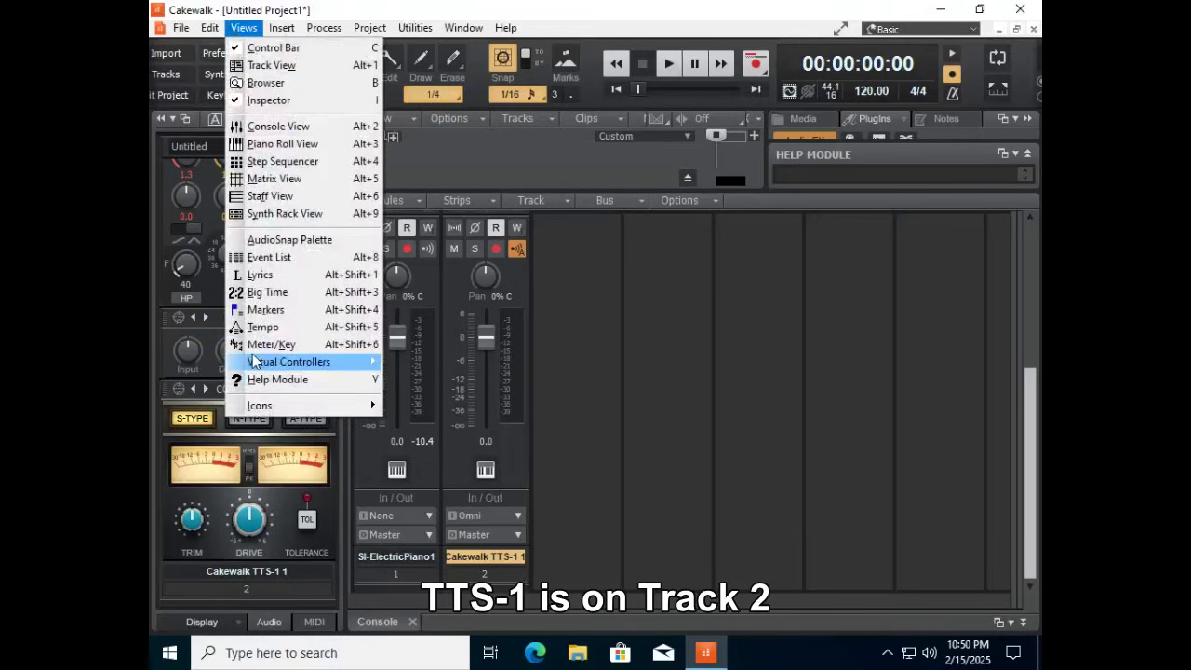
mouse_move(255, 361)
left_click(416, 363)
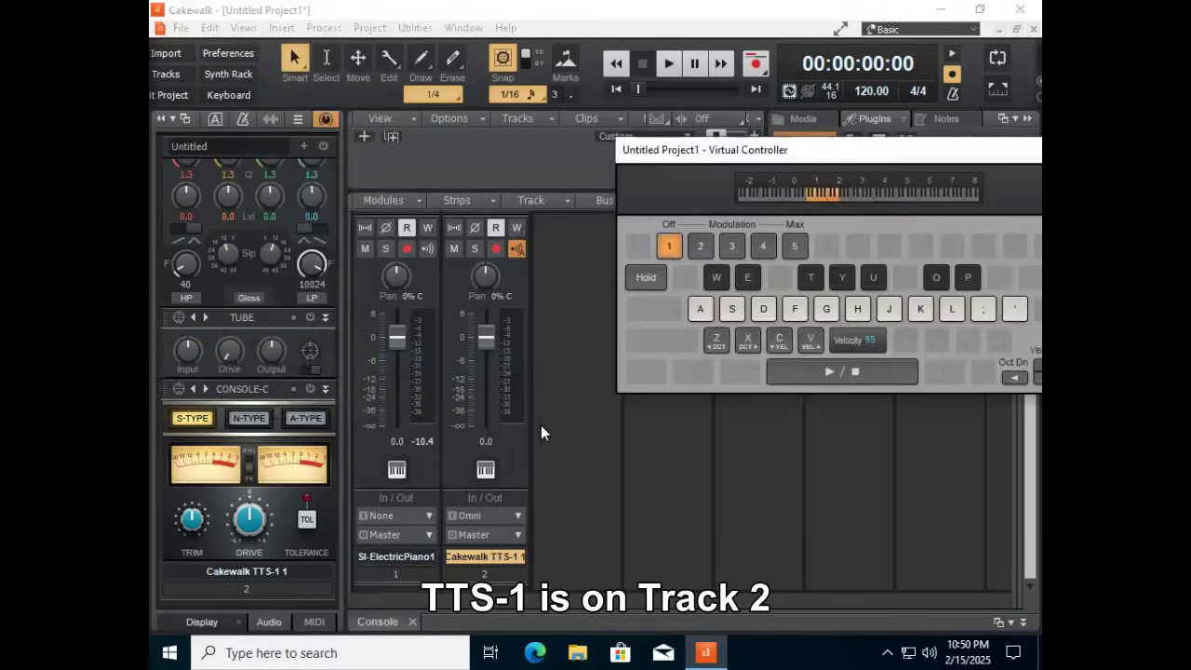
key("a")
key("s")
key("d")
key("f")
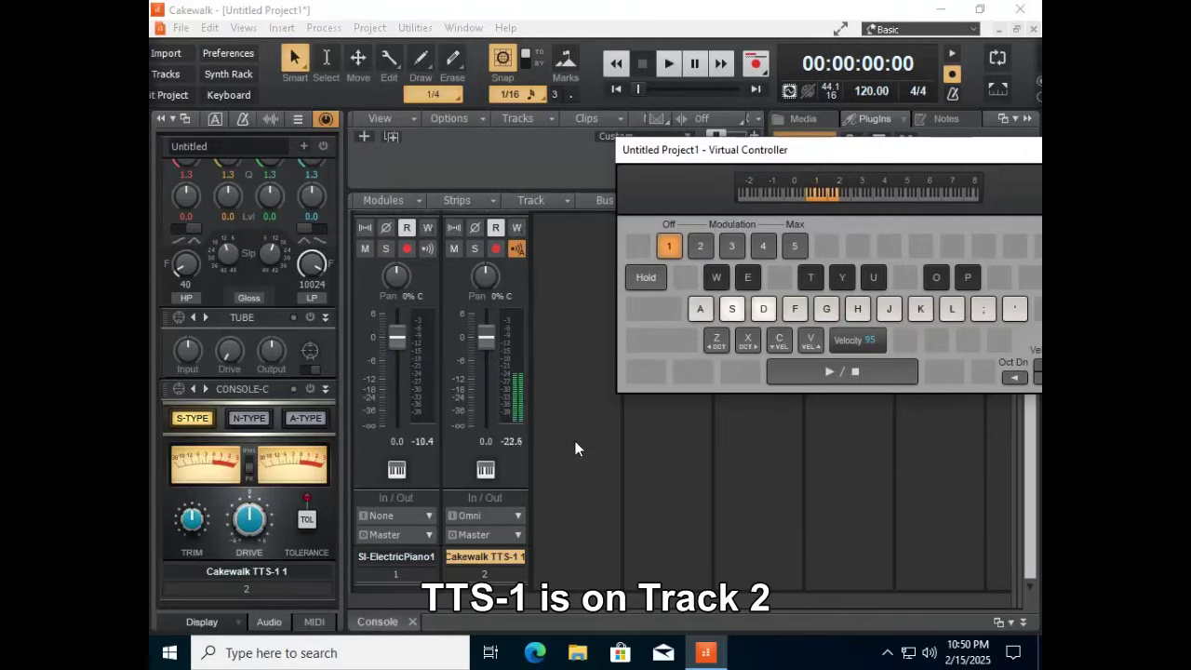
key("g")
key("s")
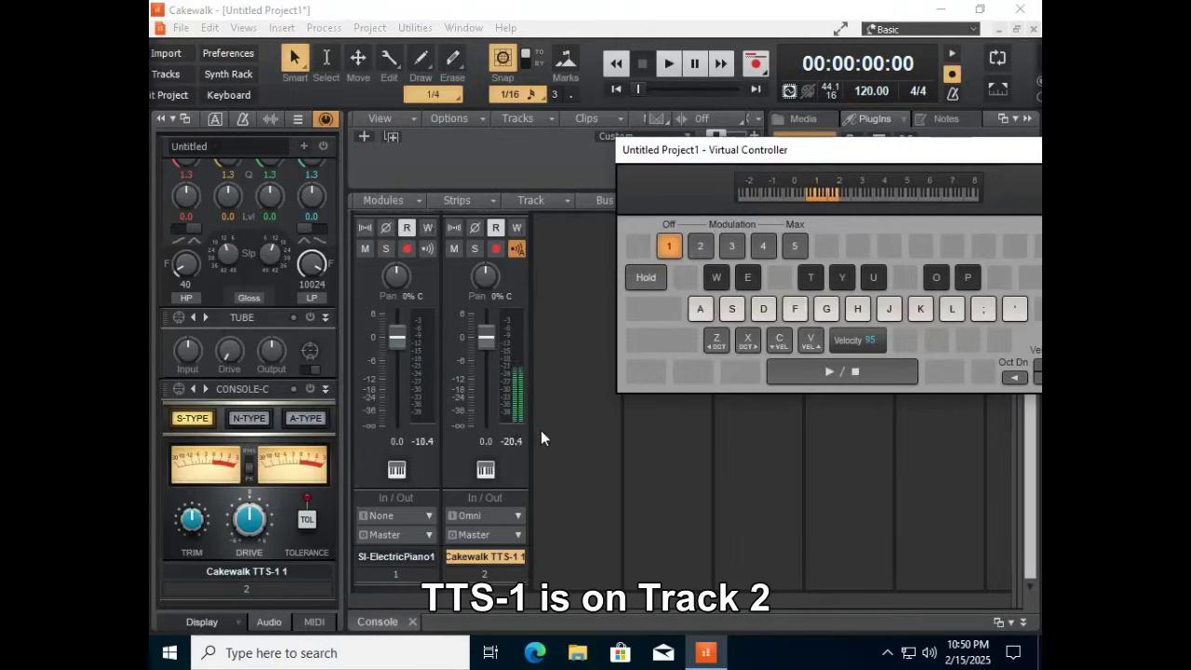
key("g")
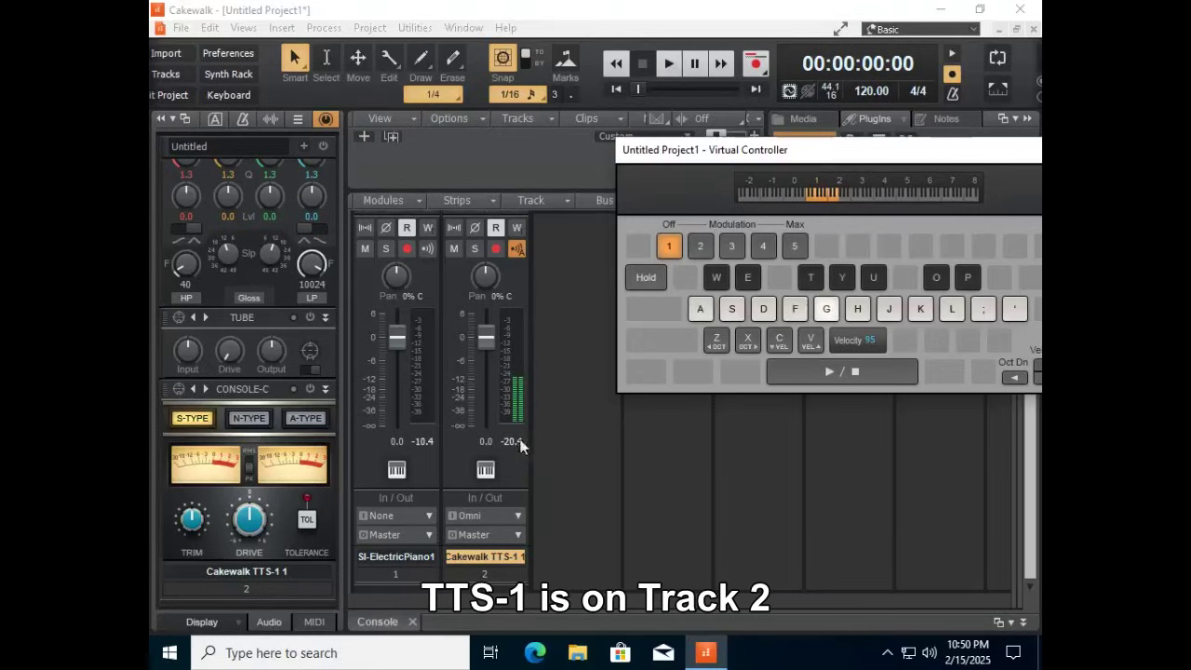
- Set the track's MIDI output to TTS-1, bank 15488-Preset Normal 0, patch Acoustic Bs
left_click(312, 622)
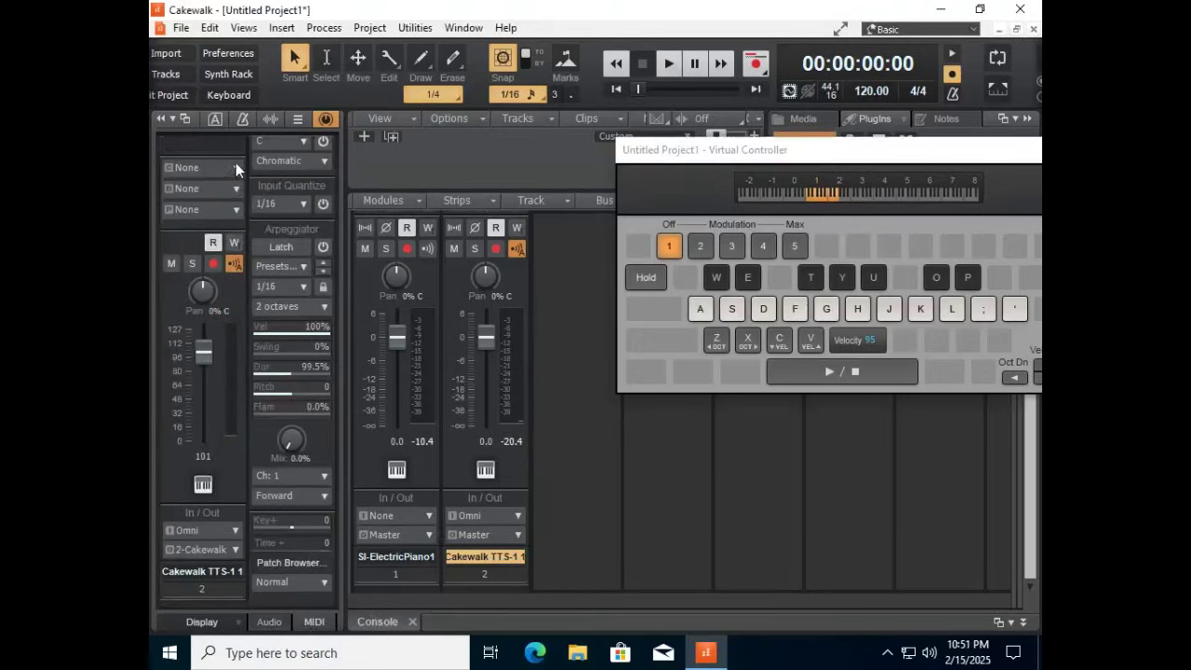
left_click(236, 166)
left_click(228, 185)
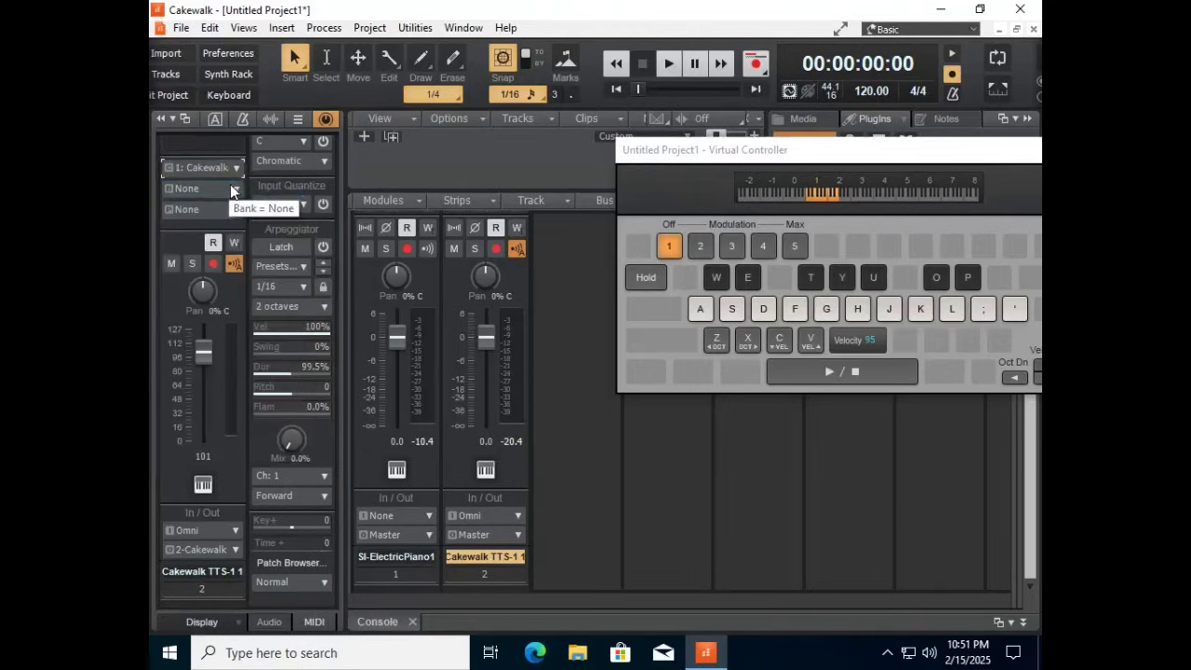
left_click(233, 189)
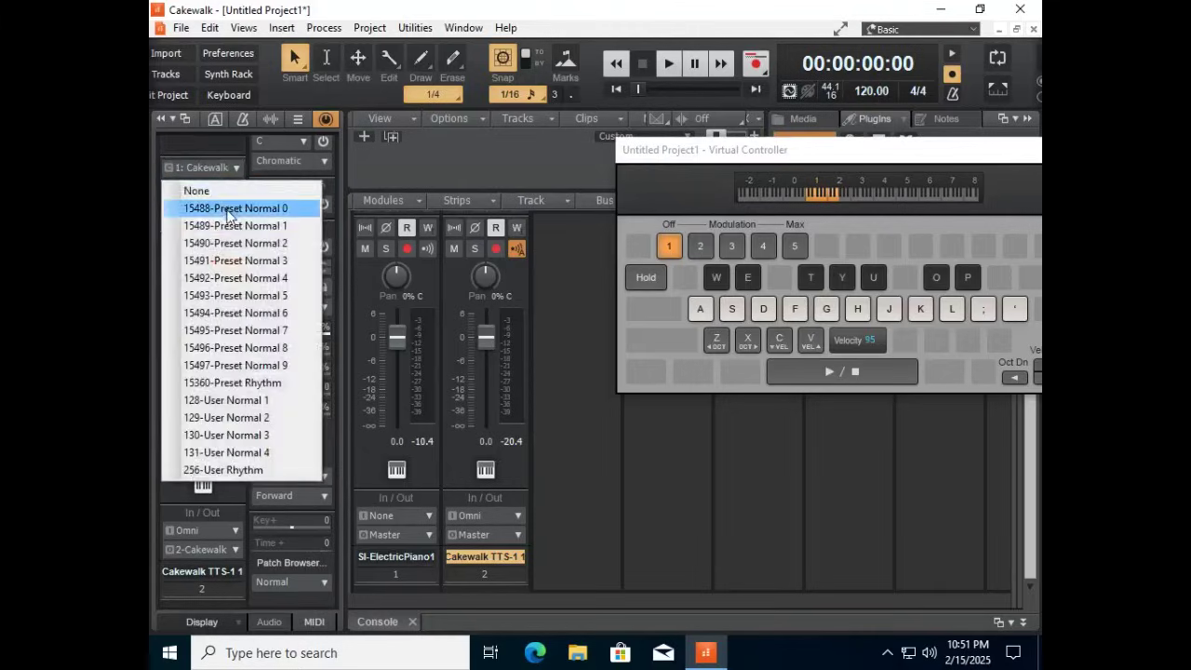
left_click(228, 210)
left_click(239, 209)
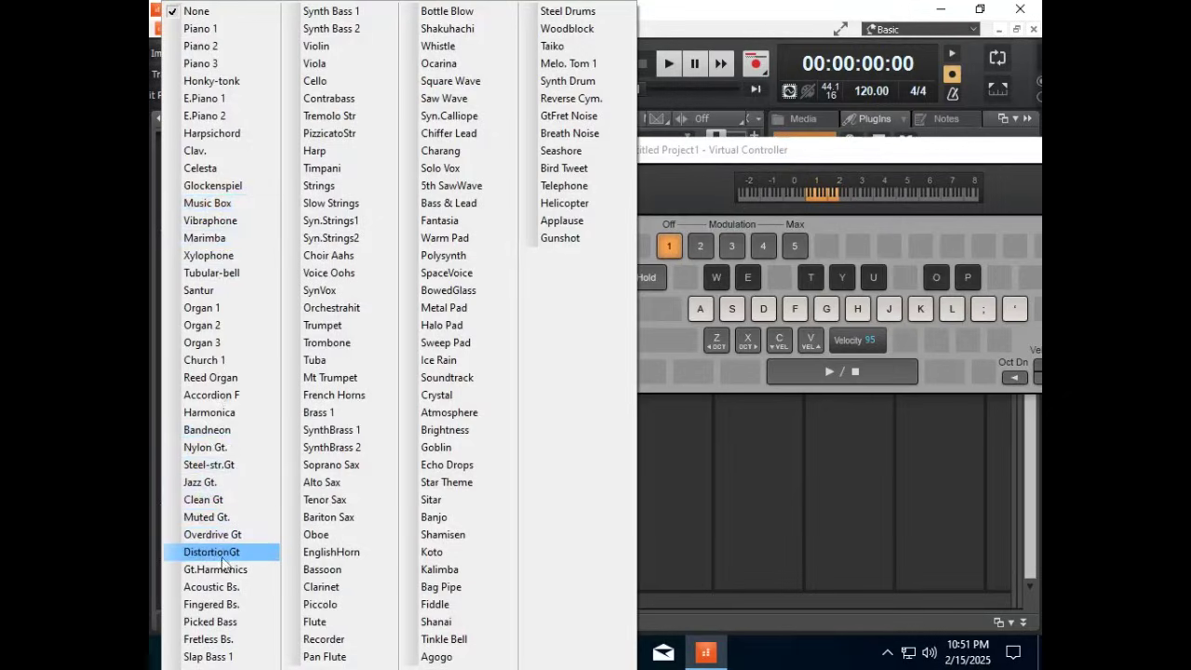
left_click(221, 587)
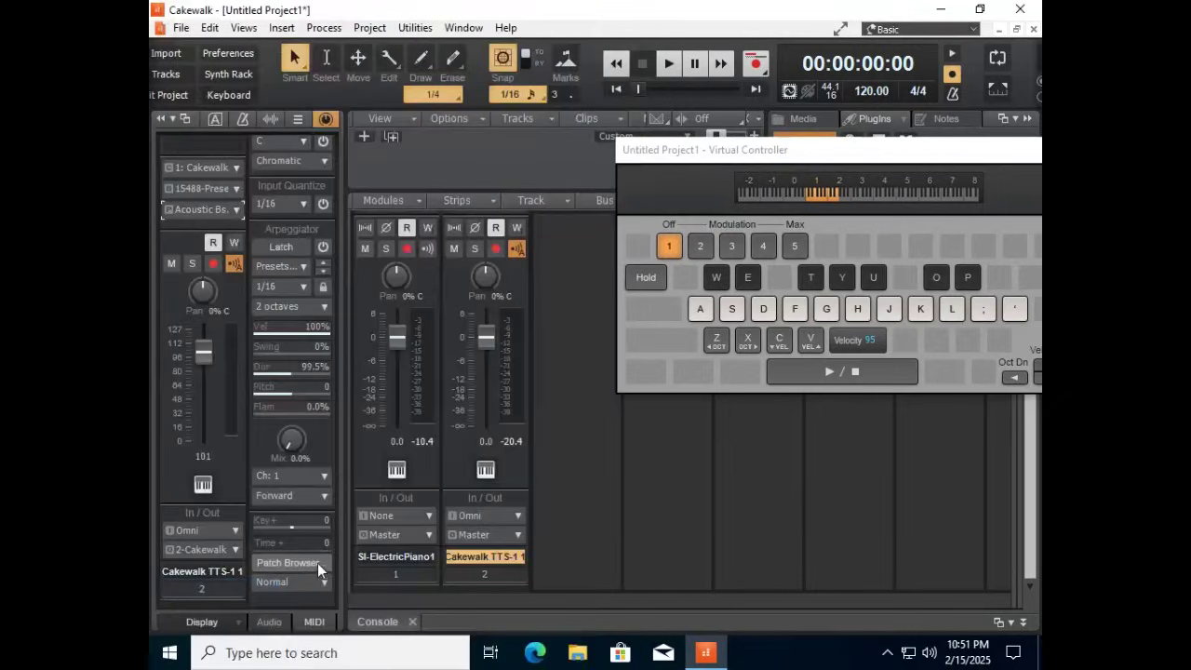
- Play test notes with the Acoustic Bs. patch, then close the virtual keyboard
key("a")
key("s")
key("d")
key("f")
key("g")
key("h")
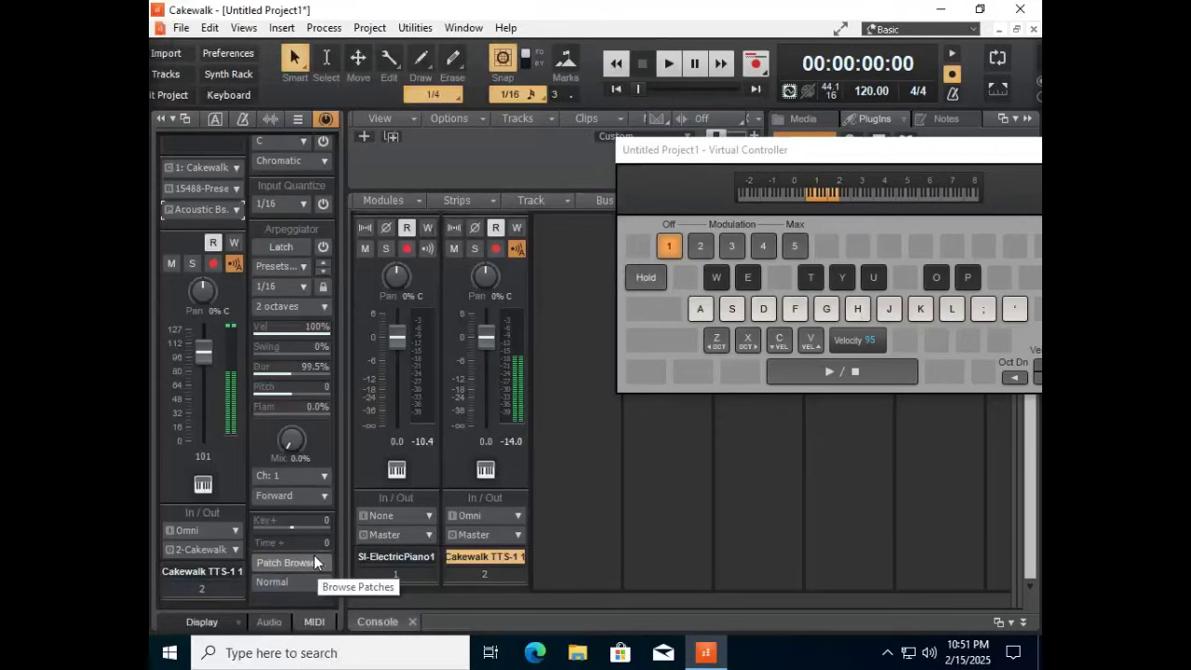
left_click_drag(798, 149, 611, 154)
left_click(902, 152)
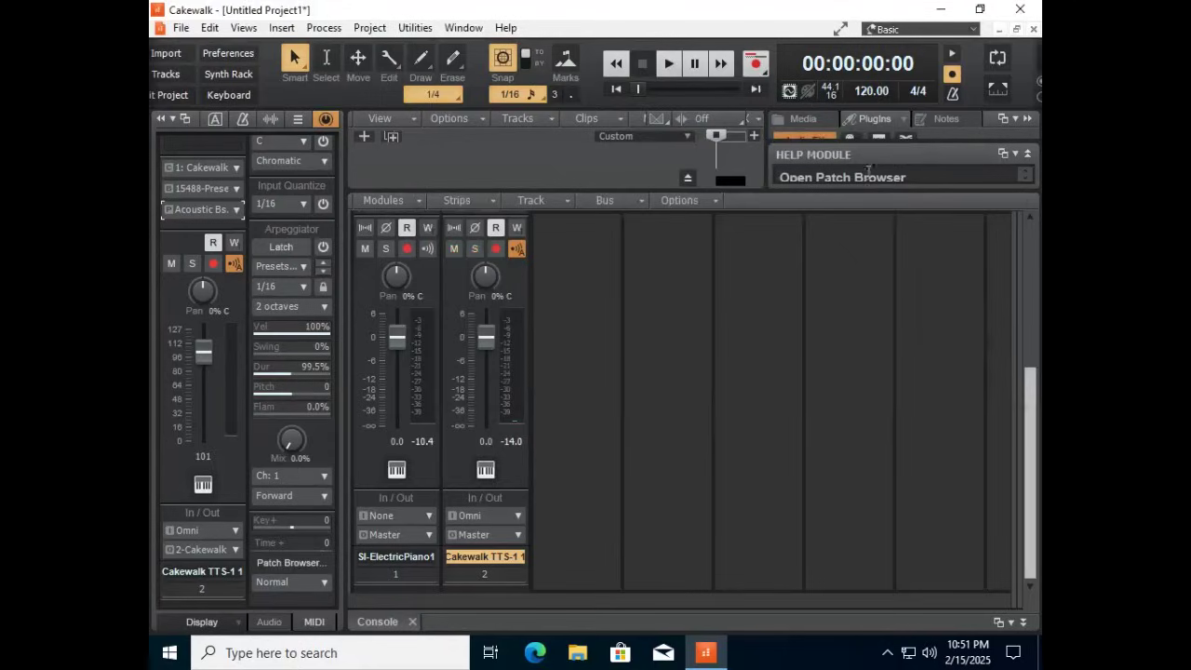